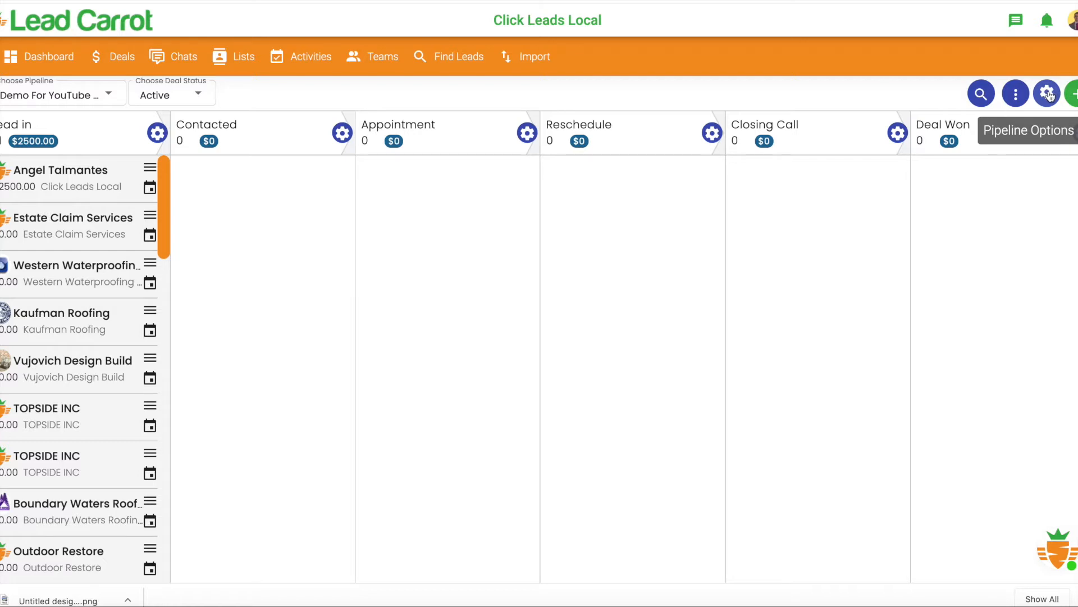
- Add a Drip Deal automation to the Demo For YouTube Videos pipeline with Lead in as its From Stage
{"action": "left_click", "coordinate": [1048, 93]}
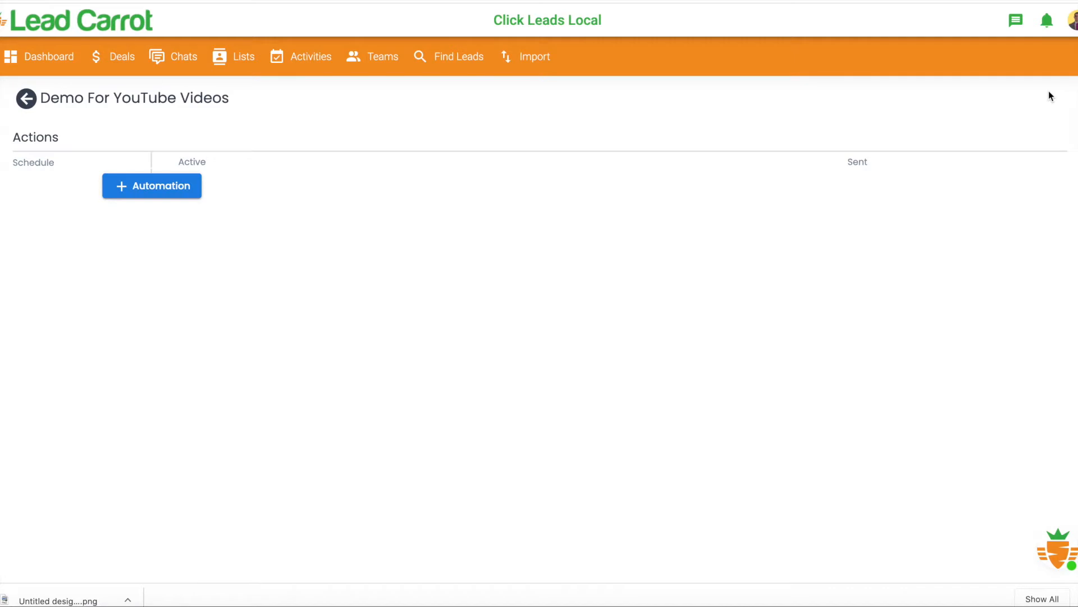
{"action": "left_click", "coordinate": [120, 186]}
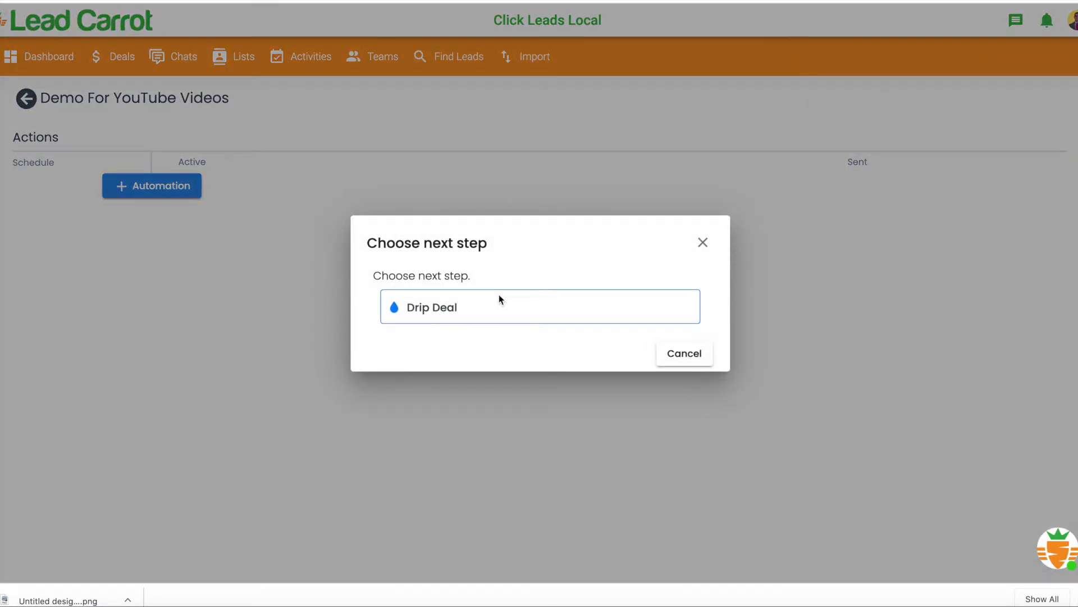
{"action": "left_click", "coordinate": [498, 309]}
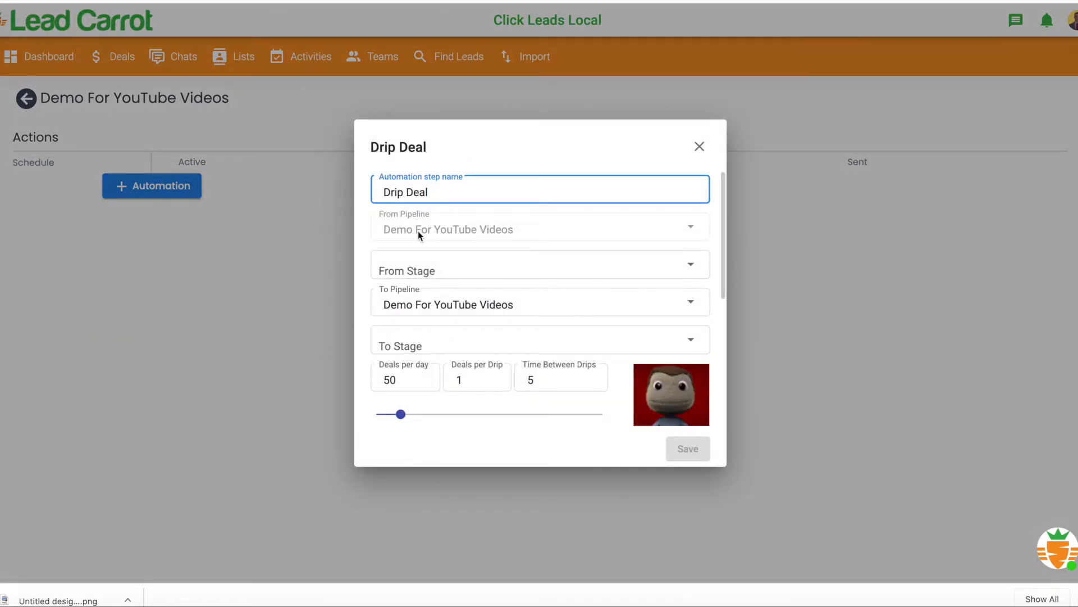
{"action": "left_click", "coordinate": [490, 264]}
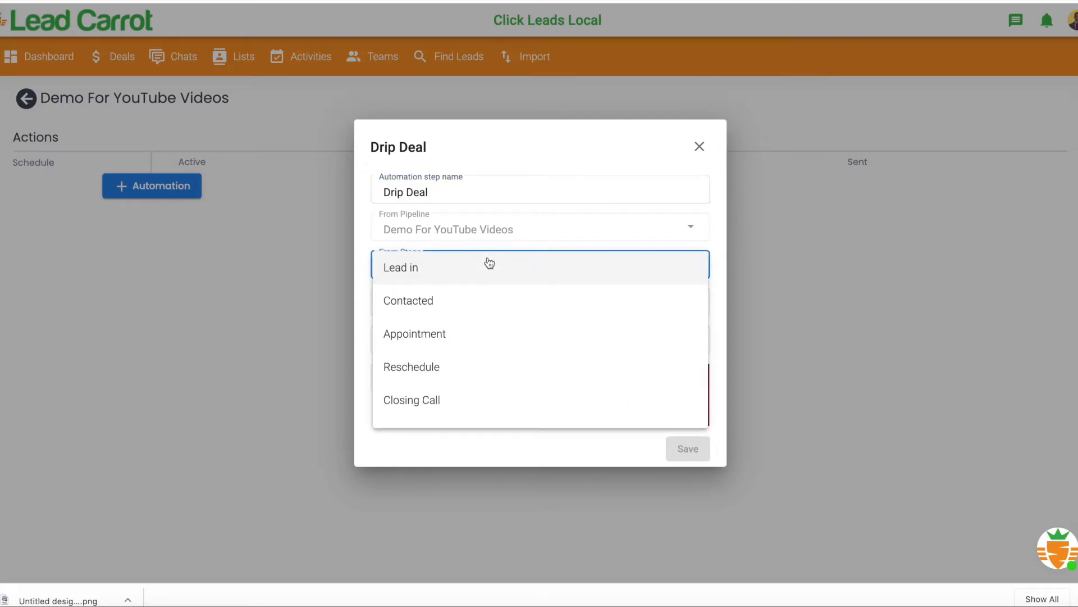
{"action": "left_click", "coordinate": [489, 267]}
- Set the drip's destination to the Contacted stage of the Demo For YouTube Videos pipeline
{"action": "left_click", "coordinate": [449, 301]}
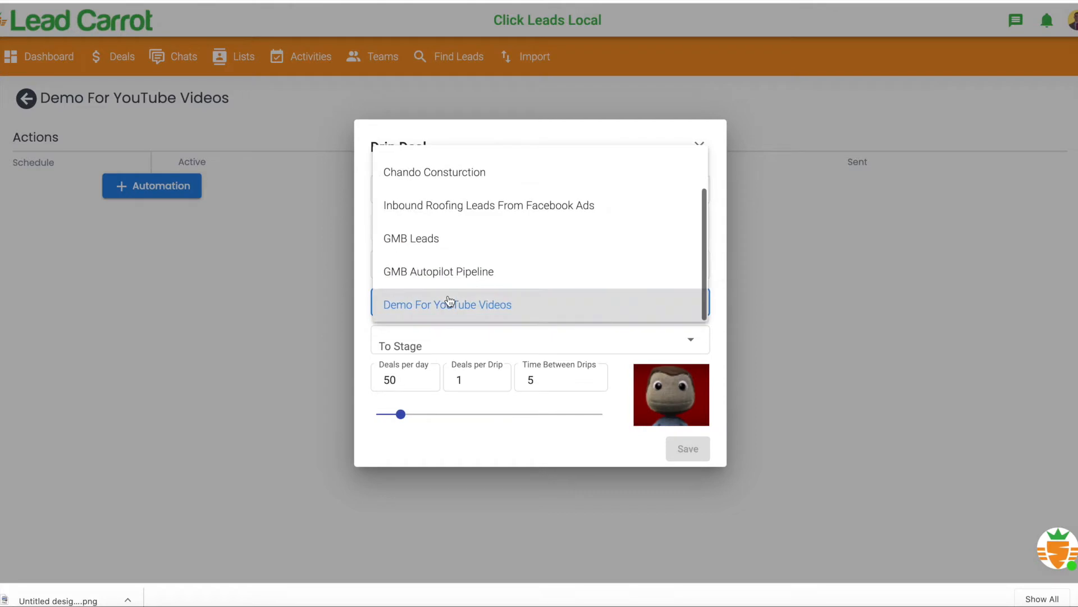
{"action": "left_click", "coordinate": [450, 303]}
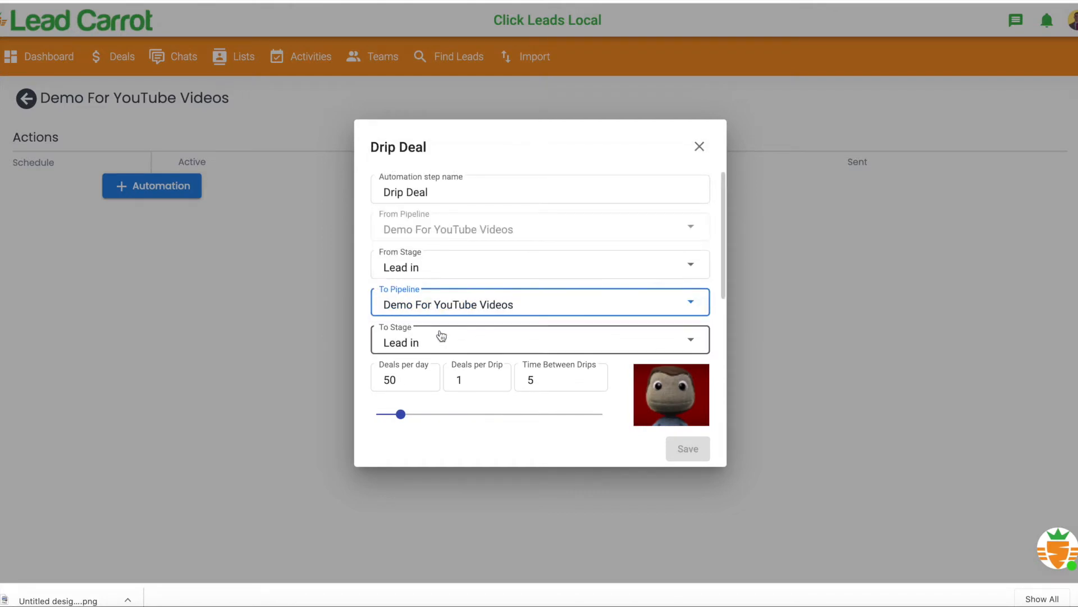
{"action": "left_click", "coordinate": [458, 311]}
{"action": "left_click", "coordinate": [459, 316]}
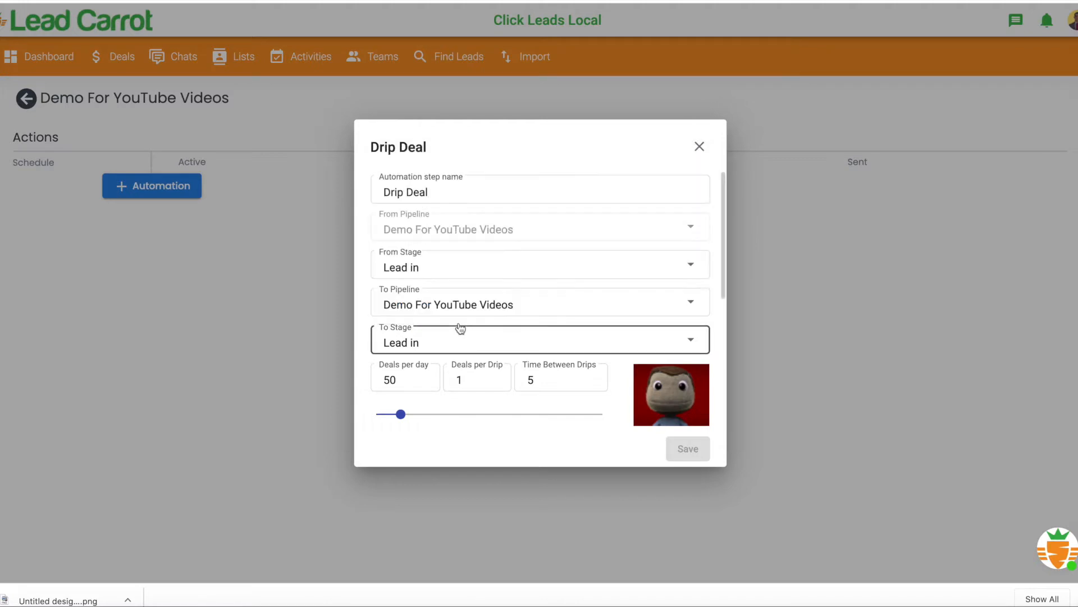
{"action": "left_click", "coordinate": [457, 338]}
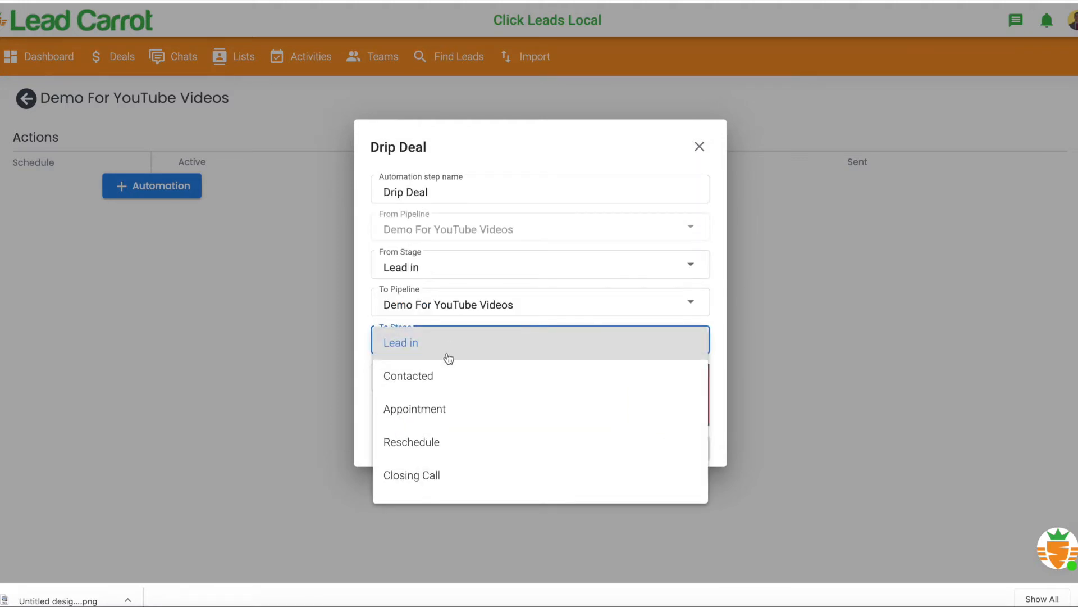
{"action": "left_click", "coordinate": [441, 383]}
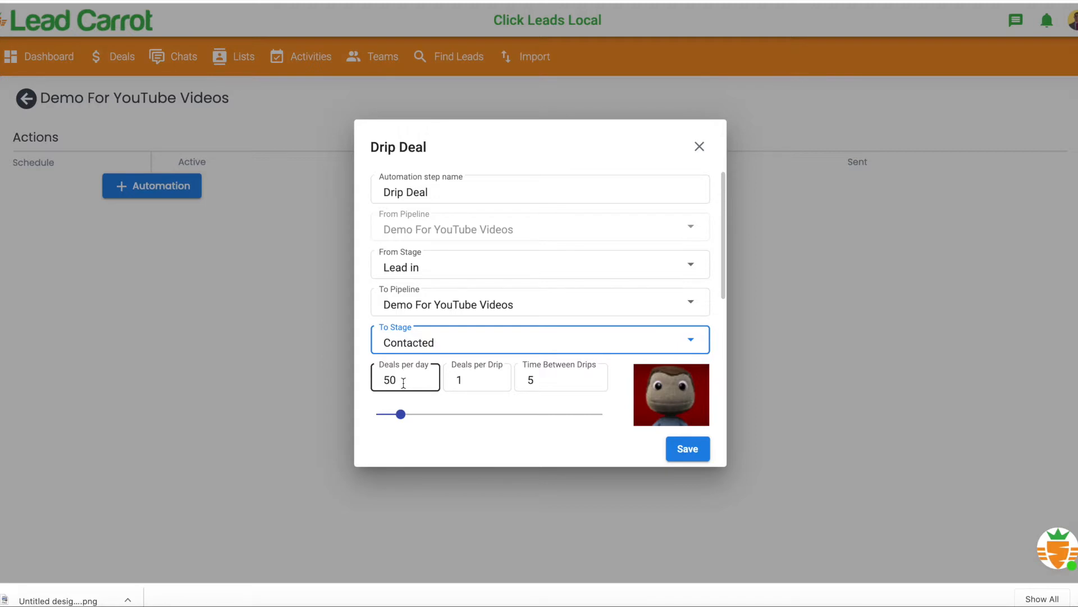
- Set Deals per Drip to 10, save the Drip Deal automation and activate it
{"action": "left_click", "coordinate": [465, 380]}
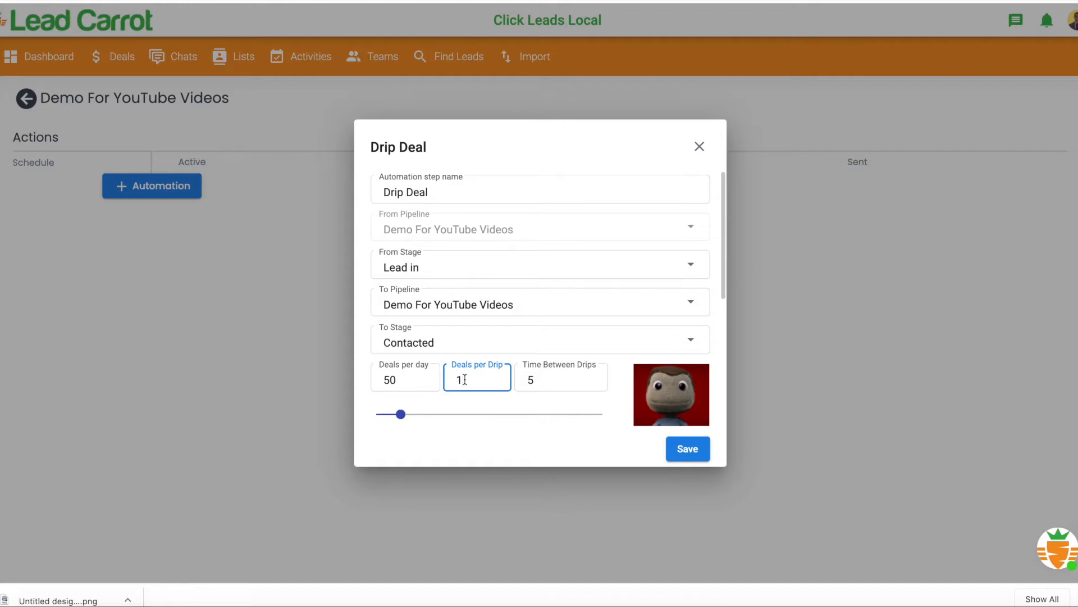
{"action": "key", "text": "BackSpace"}
{"action": "type", "text": "10"}
{"action": "left_click", "coordinate": [688, 449]}
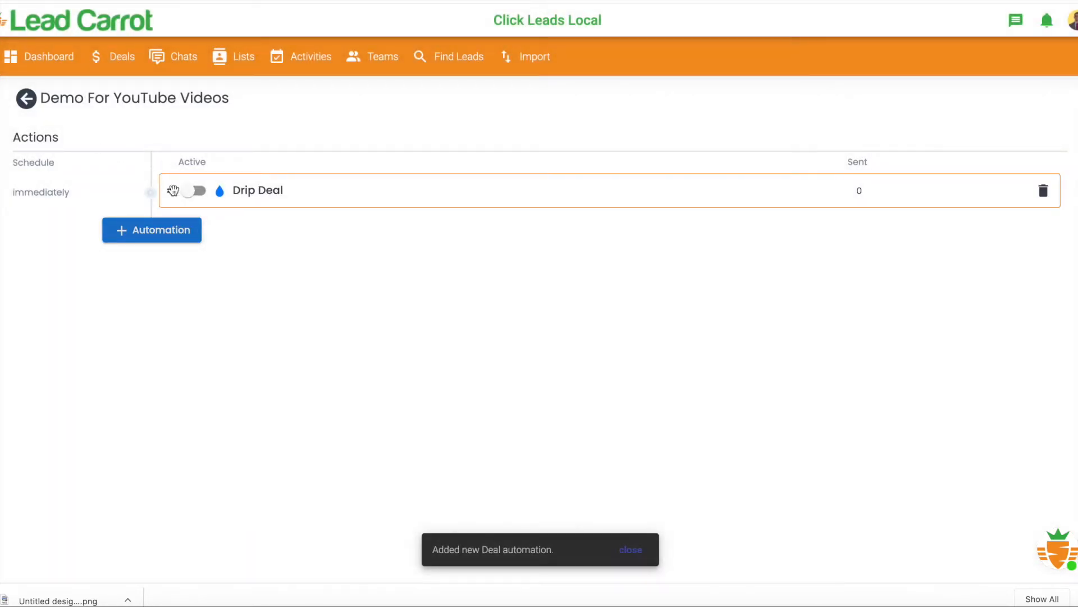
{"action": "left_click", "coordinate": [191, 191]}
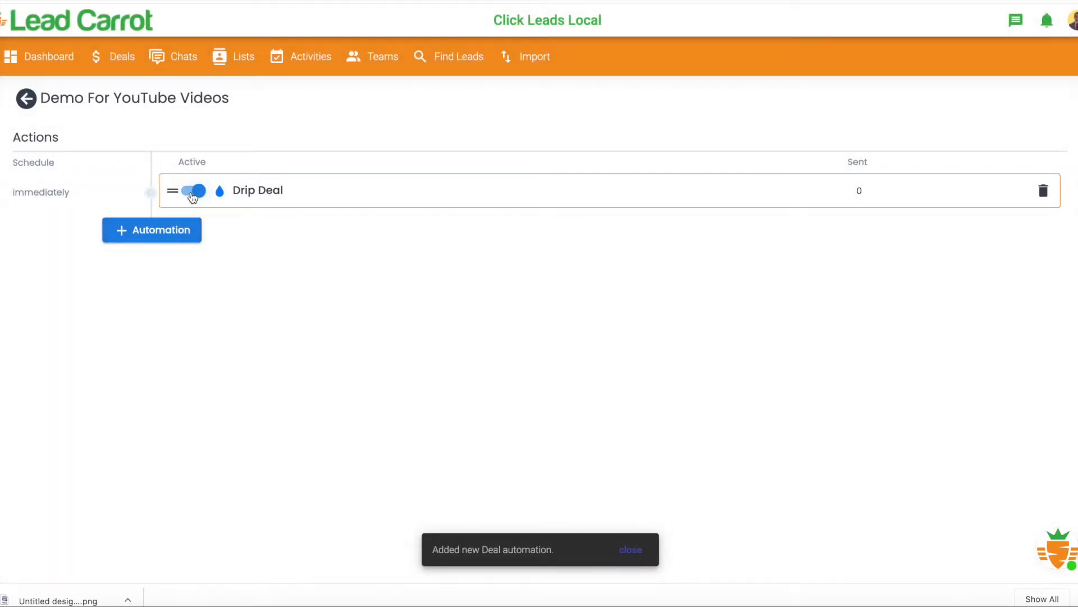
- Review the deals in the Contacted stage and deactivate the pipeline's Drip Deal automation
{"action": "left_click", "coordinate": [123, 61]}
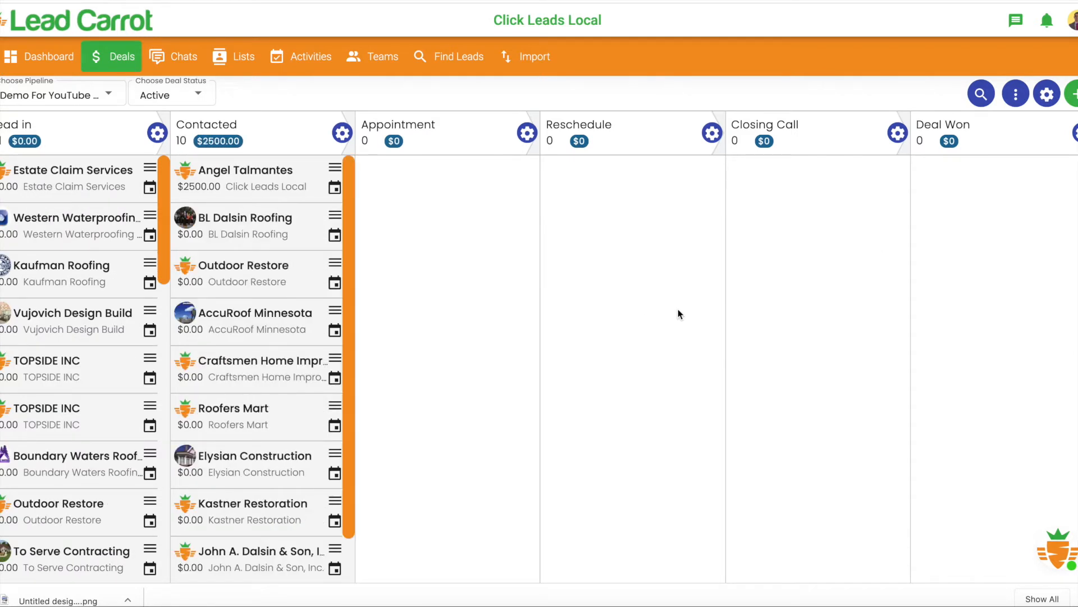
{"action": "scroll", "coordinate": [320, 294], "scroll_direction": "down", "scroll_amount": 1}
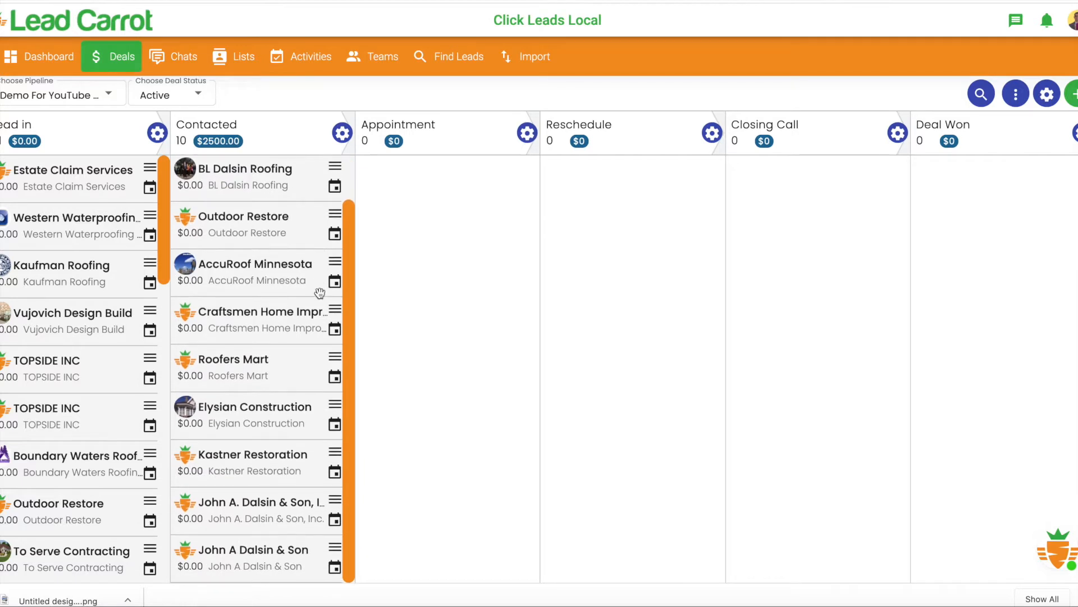
{"action": "scroll", "coordinate": [320, 294], "scroll_direction": "up", "scroll_amount": 1}
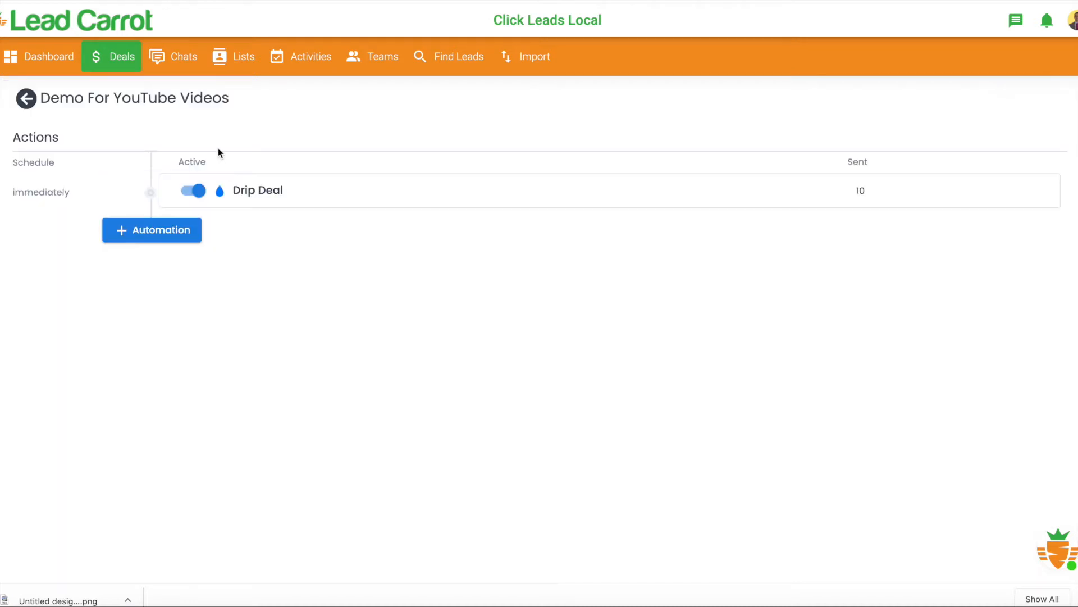
{"action": "left_click", "coordinate": [199, 192]}
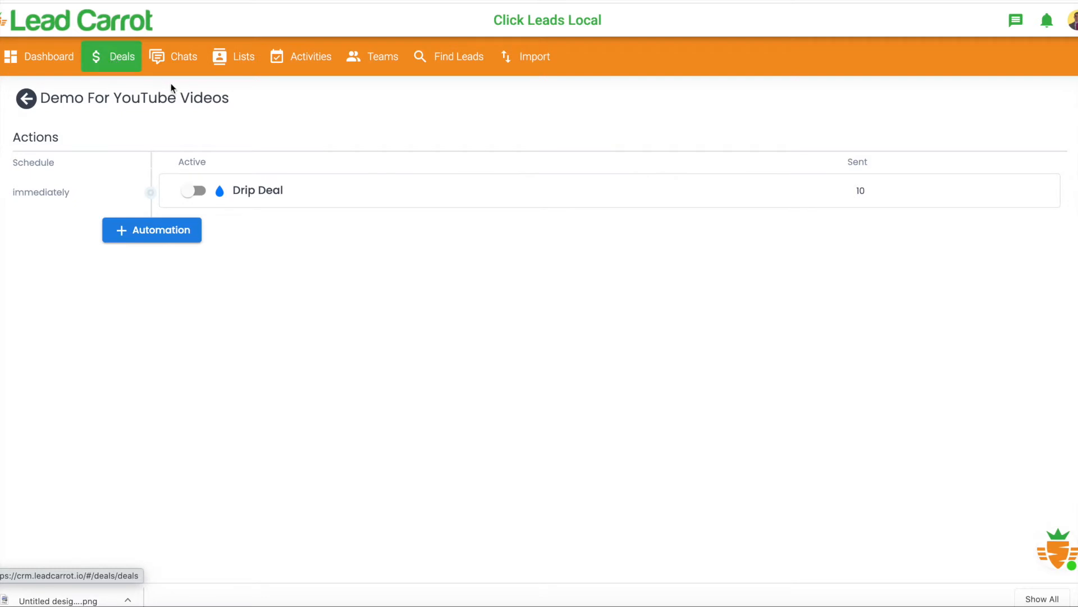
- Start a Send Email Message automation for the Appointment stage of the deals pipeline
{"action": "left_click", "coordinate": [128, 67]}
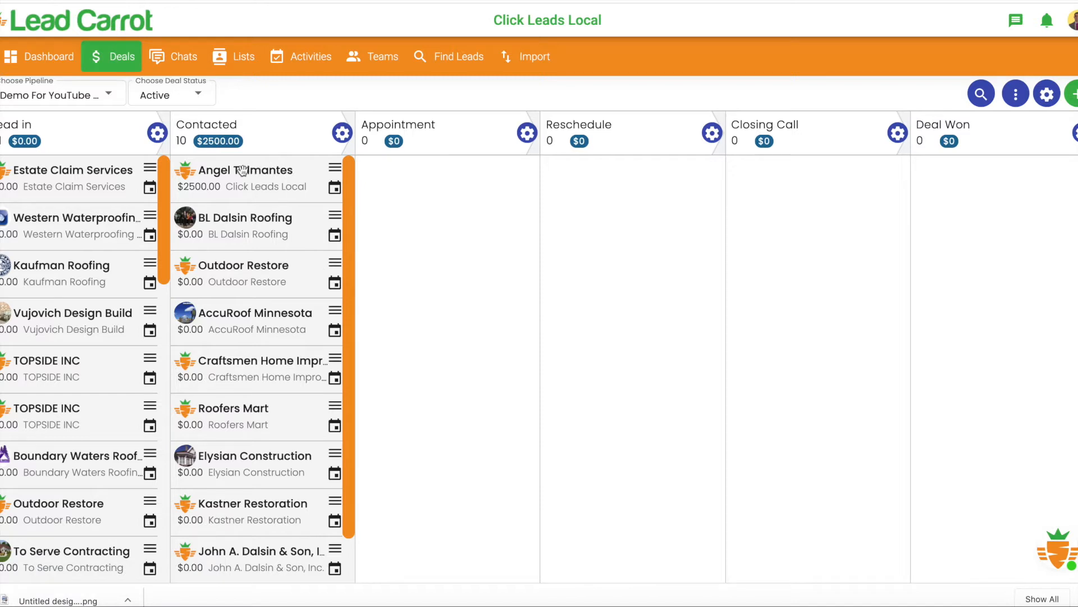
{"action": "left_click", "coordinate": [526, 134]}
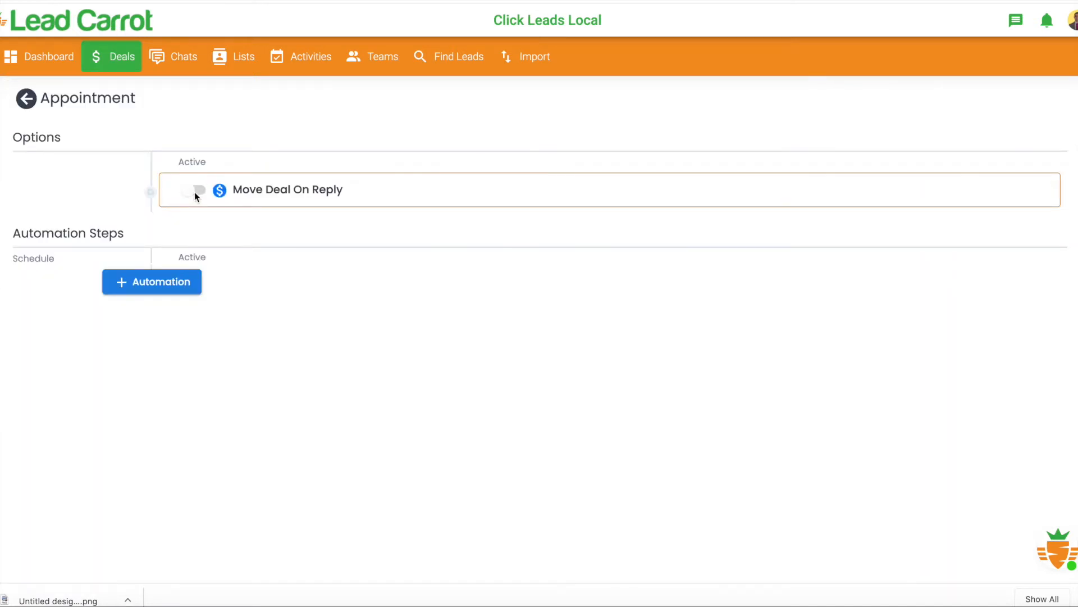
{"action": "left_click", "coordinate": [172, 288]}
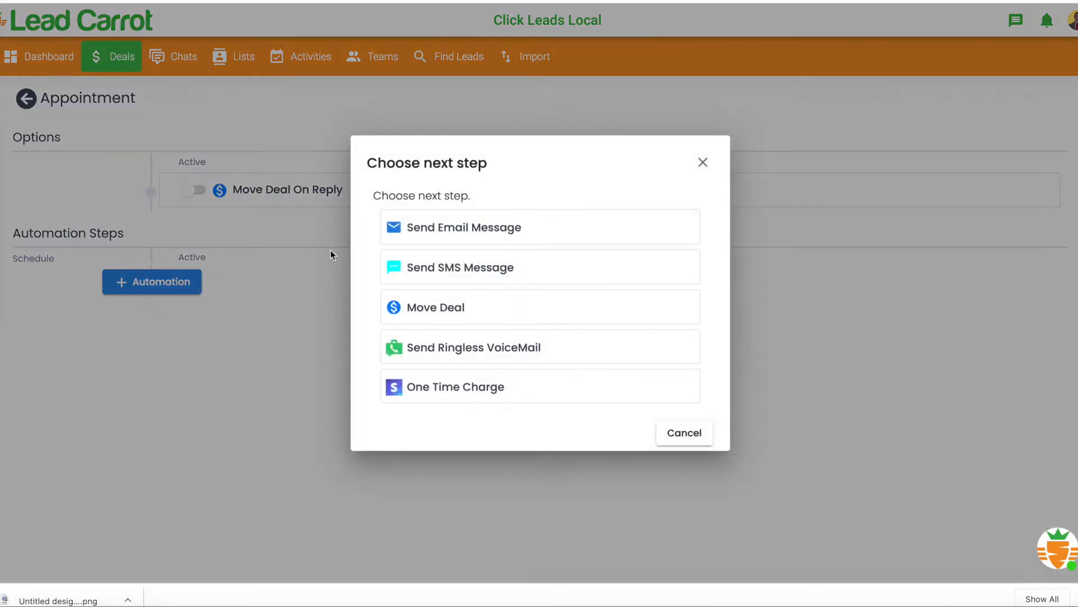
{"action": "left_click", "coordinate": [478, 225]}
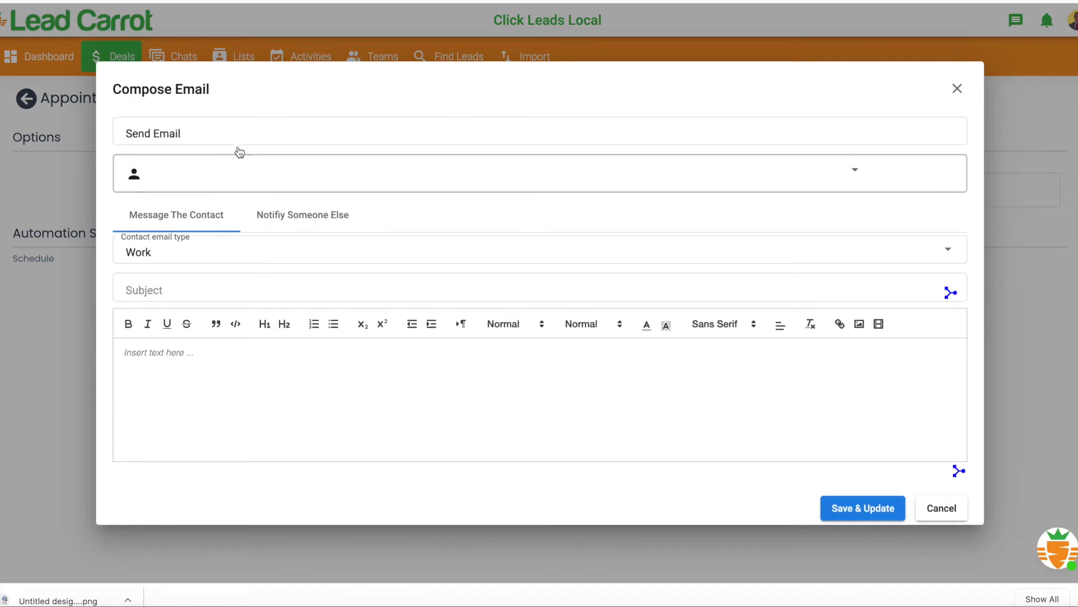
- Choose the account's sender address for the email and set its subject to "Hi There"
{"action": "left_click", "coordinate": [402, 190]}
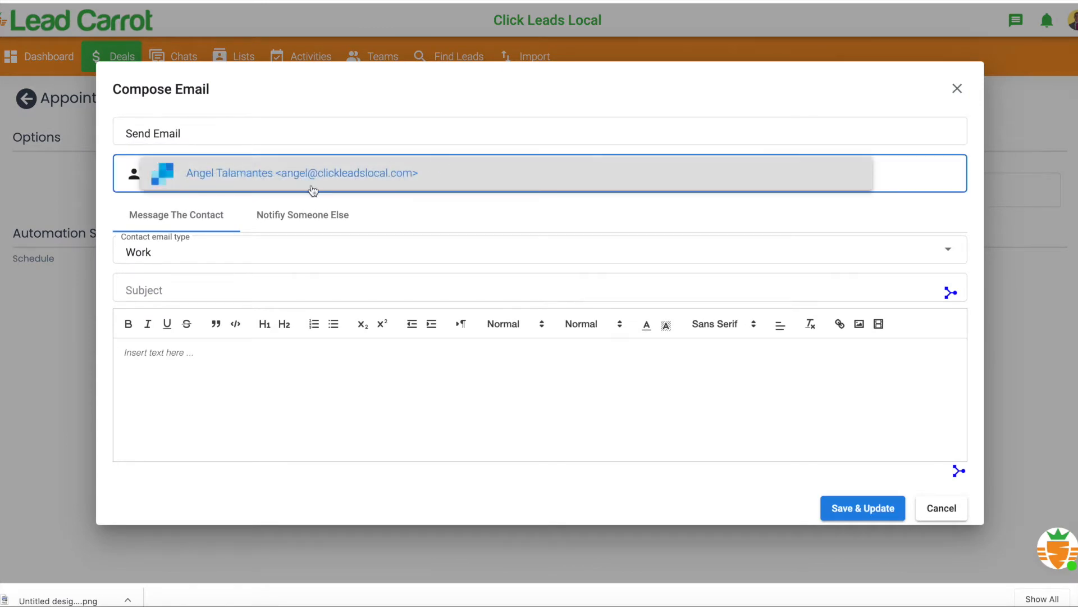
{"action": "left_click", "coordinate": [231, 237]}
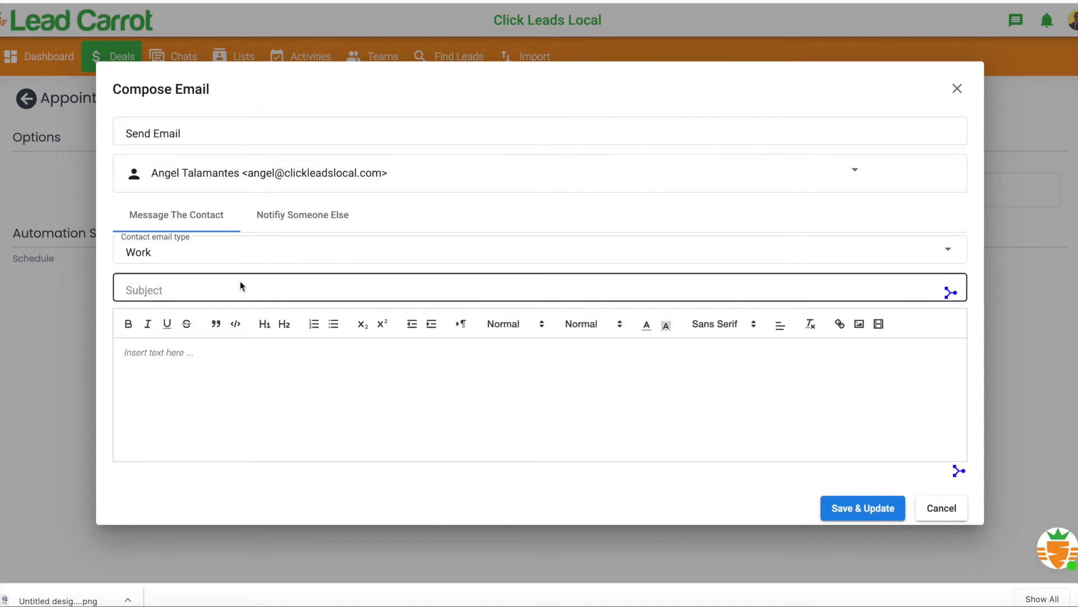
{"action": "left_click", "coordinate": [198, 286]}
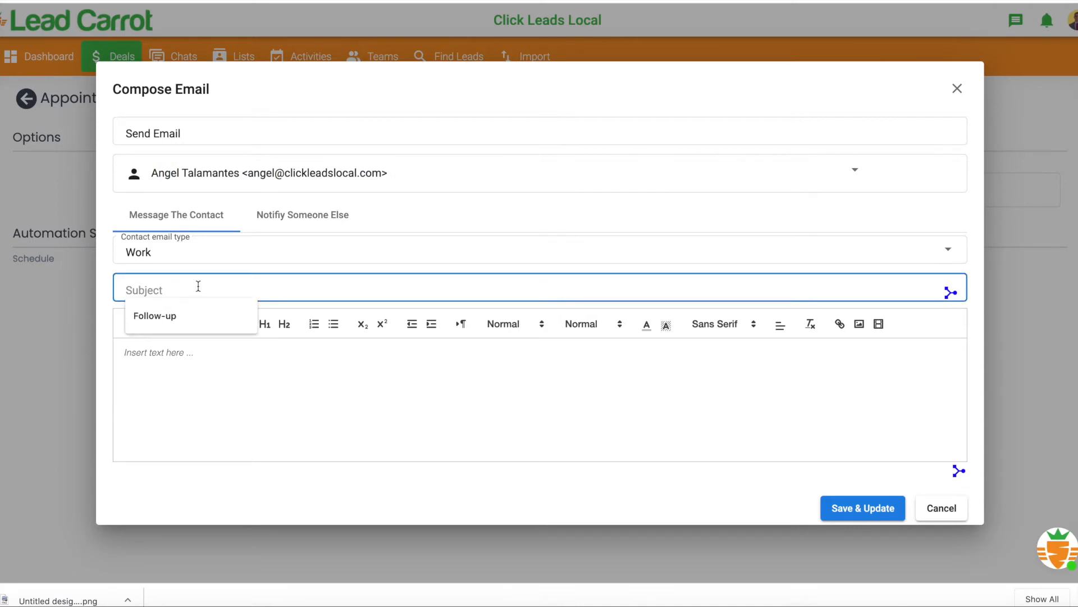
{"action": "type", "text": "Hi There"}
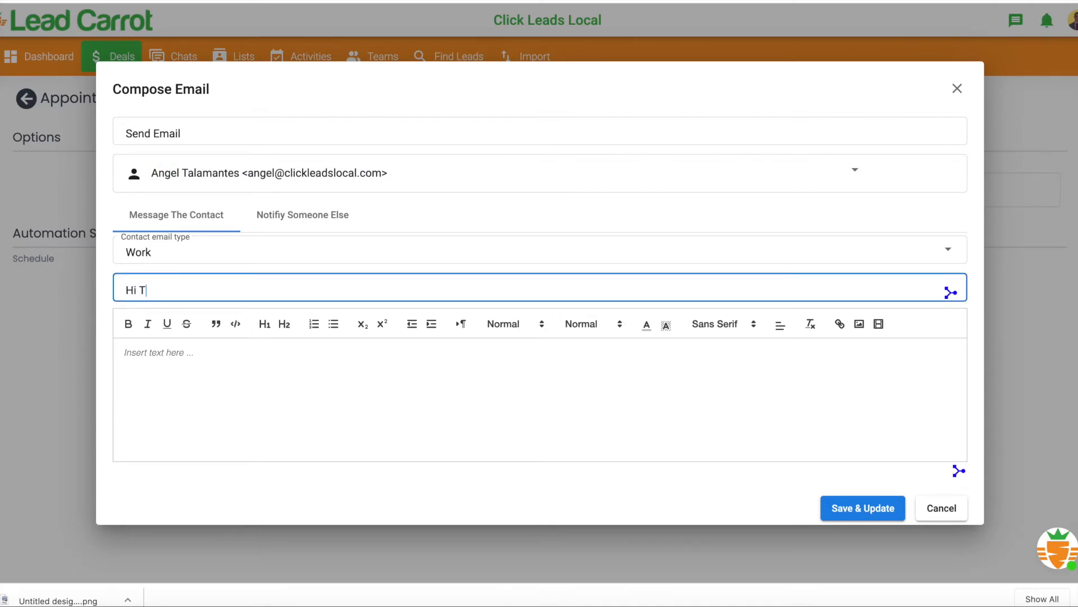
- Write the email body "This is an email followig up with leads." and save the email automation
{"action": "left_click", "coordinate": [195, 351]}
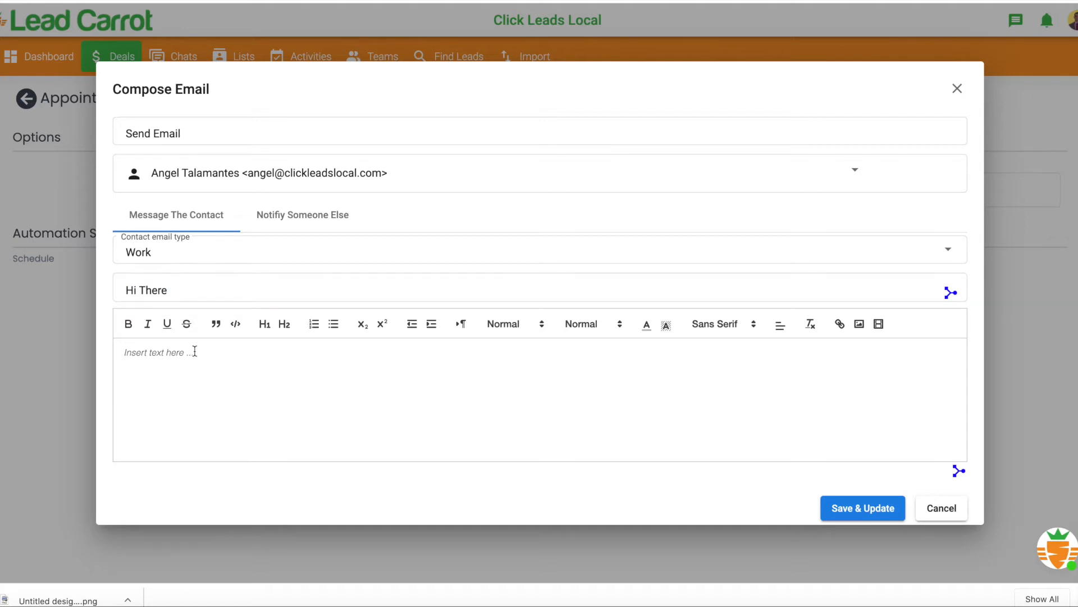
{"action": "type", "text": "This is an email followig up wth"}
{"action": "key", "text": "BackSpace"}
{"action": "key", "text": "BackSpace"}
{"action": "key", "text": "BackSpace"}
{"action": "key", "text": "BackSpace"}
{"action": "type", "text": "ith"}
{"action": "key", "text": "BackSpace"}
{"action": "key", "text": "BackSpace"}
{"action": "key", "text": "BackSpace"}
{"action": "type", "text": "with leads."}
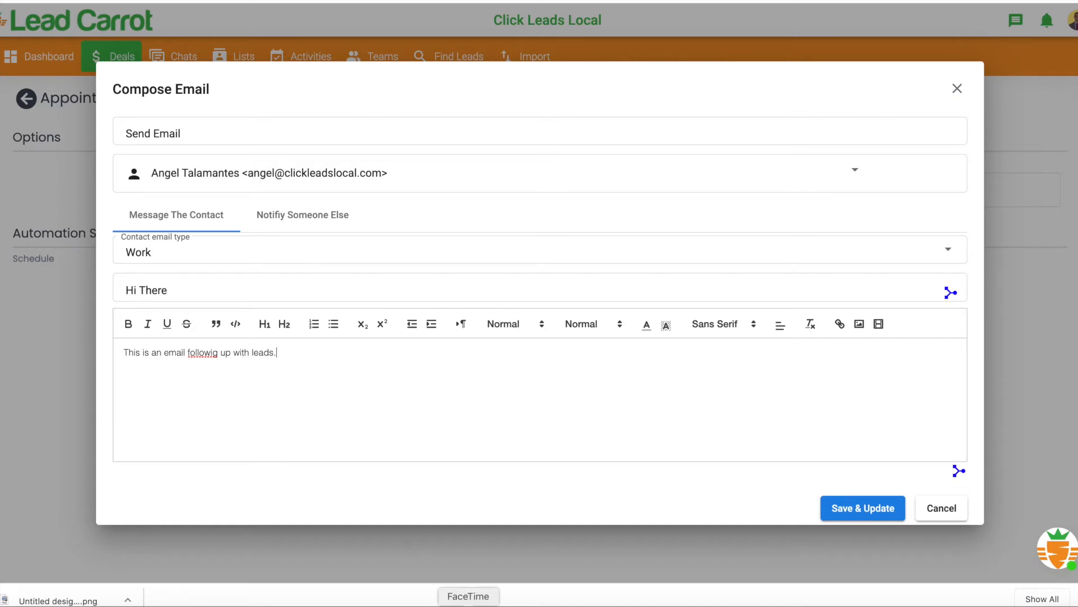
{"action": "left_click", "coordinate": [837, 513]}
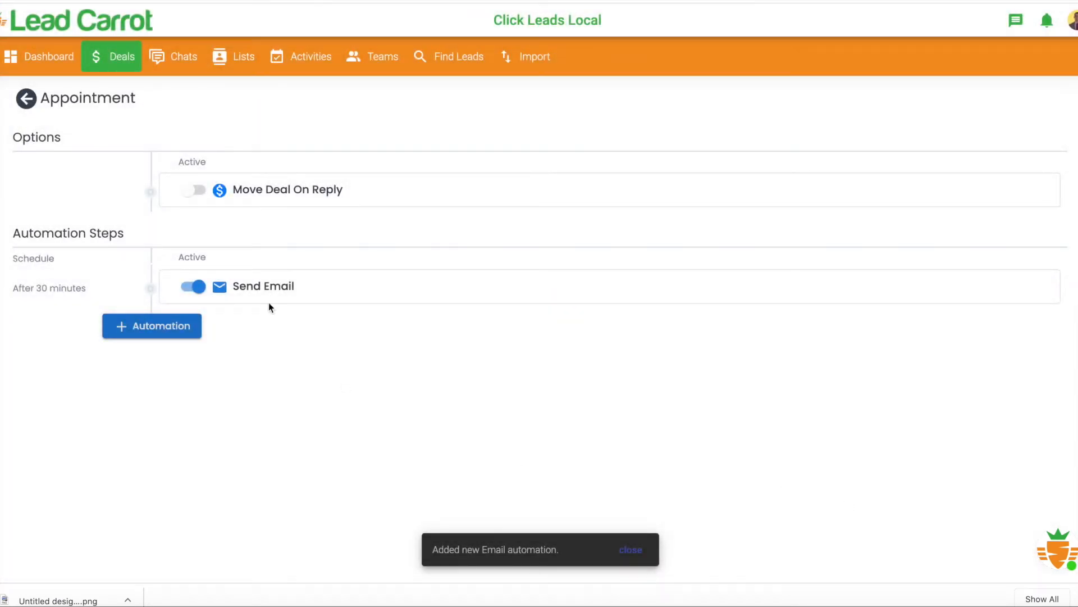
- Set the Send Email step to start Immediately after a deal is moved to the stage
{"action": "left_click", "coordinate": [47, 287]}
{"action": "left_click", "coordinate": [469, 222]}
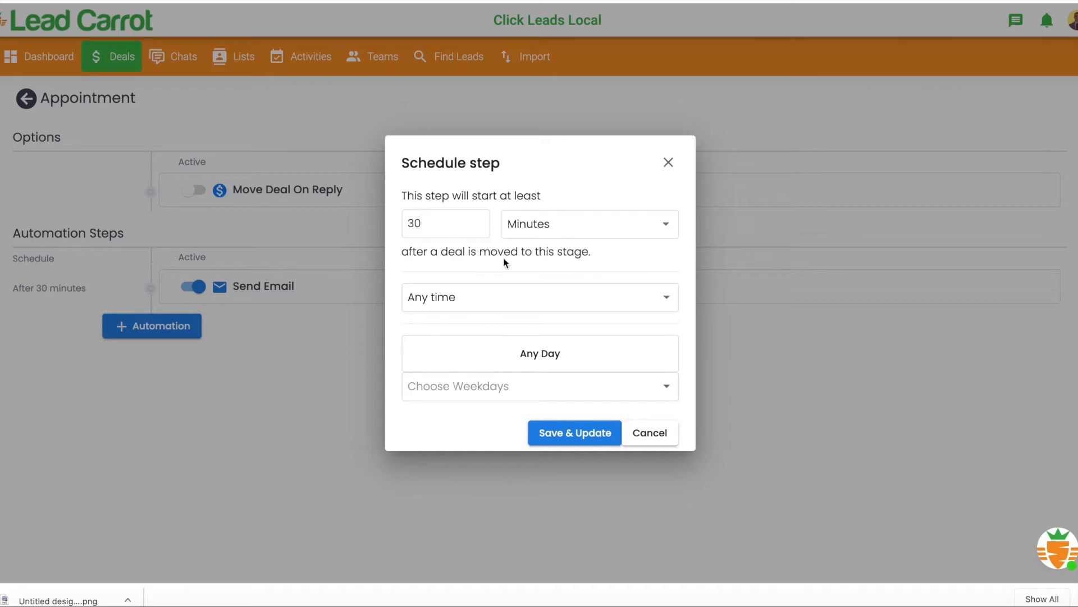
{"action": "left_click", "coordinate": [537, 235]}
{"action": "left_click", "coordinate": [578, 191]}
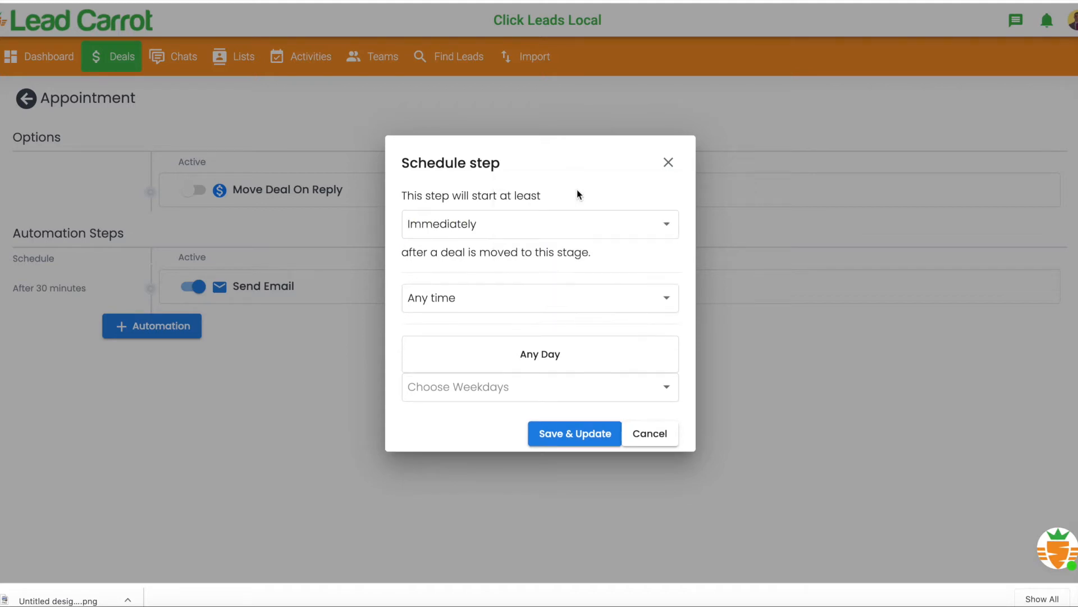
{"action": "left_click", "coordinate": [565, 227]}
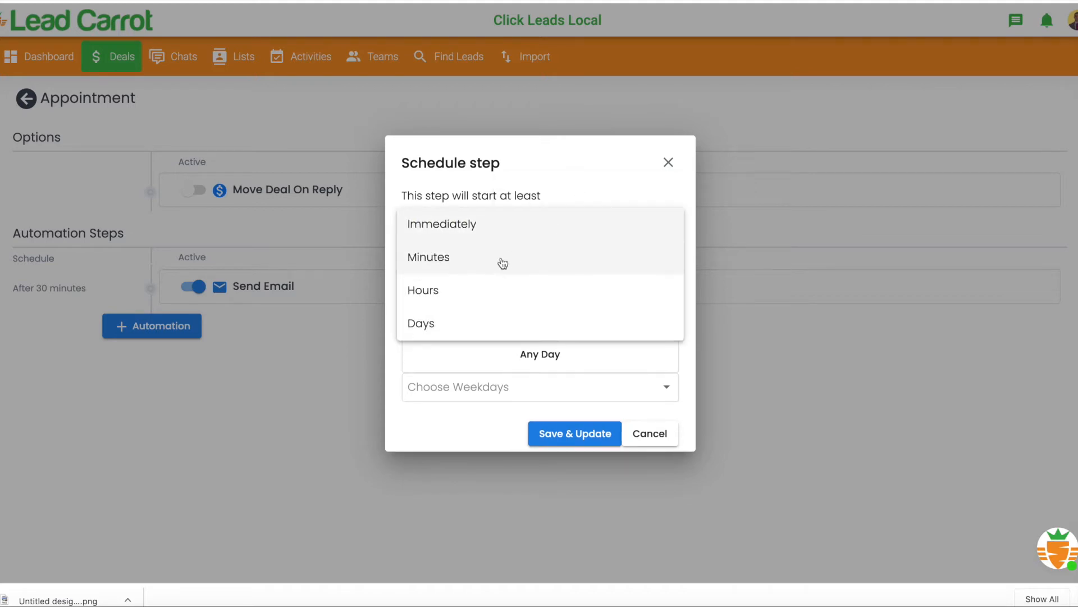
{"action": "left_click", "coordinate": [499, 188]}
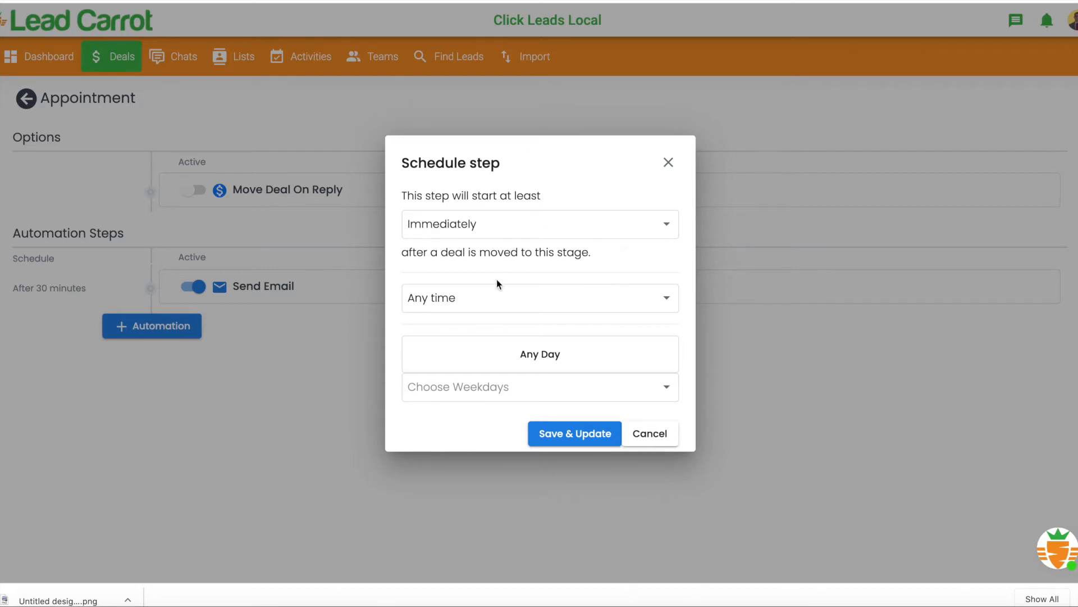
- Switch the email's timing to Send between and limit its weekdays to Monday through Friday
{"action": "left_click", "coordinate": [483, 298]}
{"action": "left_click", "coordinate": [450, 328]}
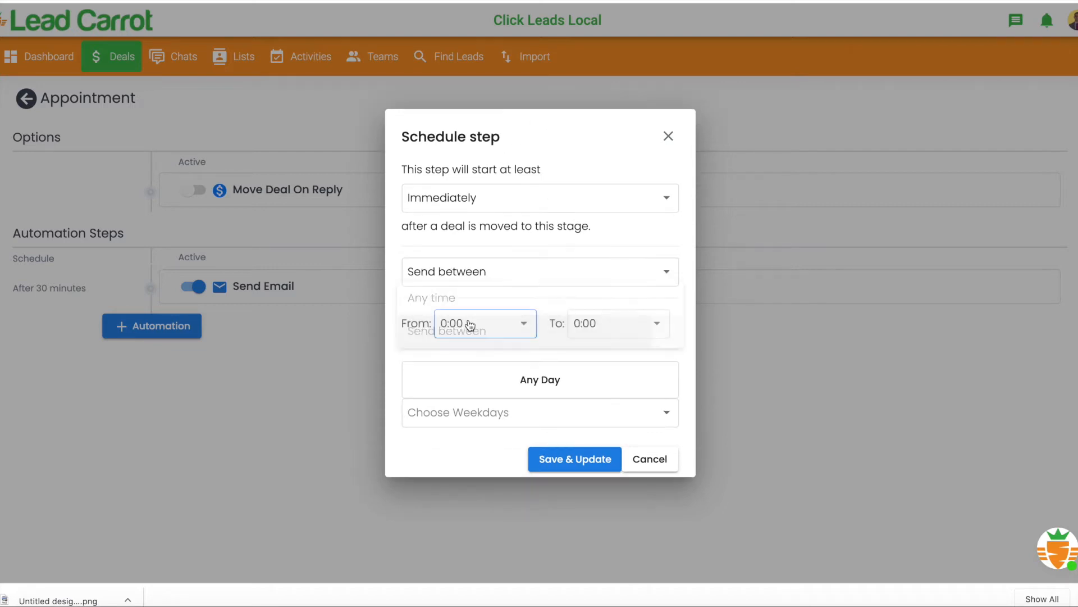
{"action": "left_click", "coordinate": [506, 380]}
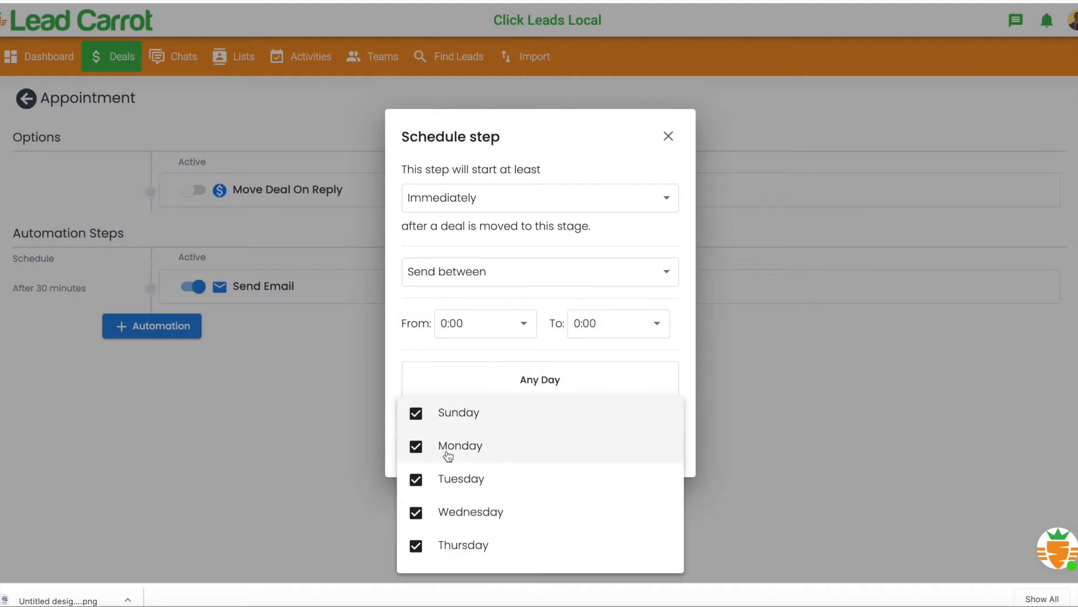
{"action": "left_click", "coordinate": [428, 421]}
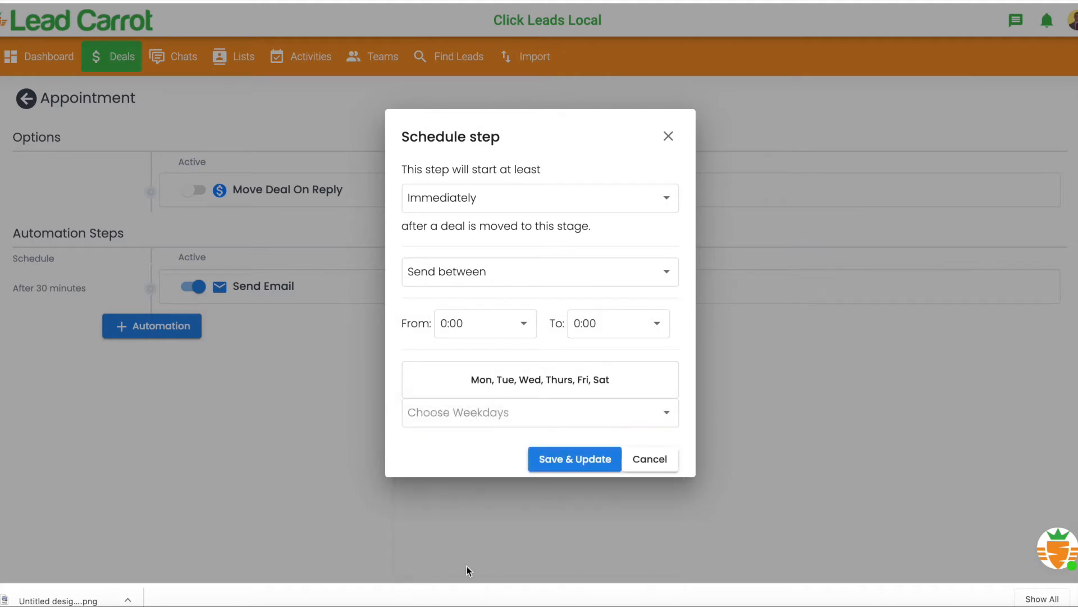
{"action": "left_click", "coordinate": [500, 414]}
{"action": "scroll", "coordinate": [425, 556], "scroll_direction": "down", "scroll_amount": 1}
{"action": "left_click", "coordinate": [425, 557]}
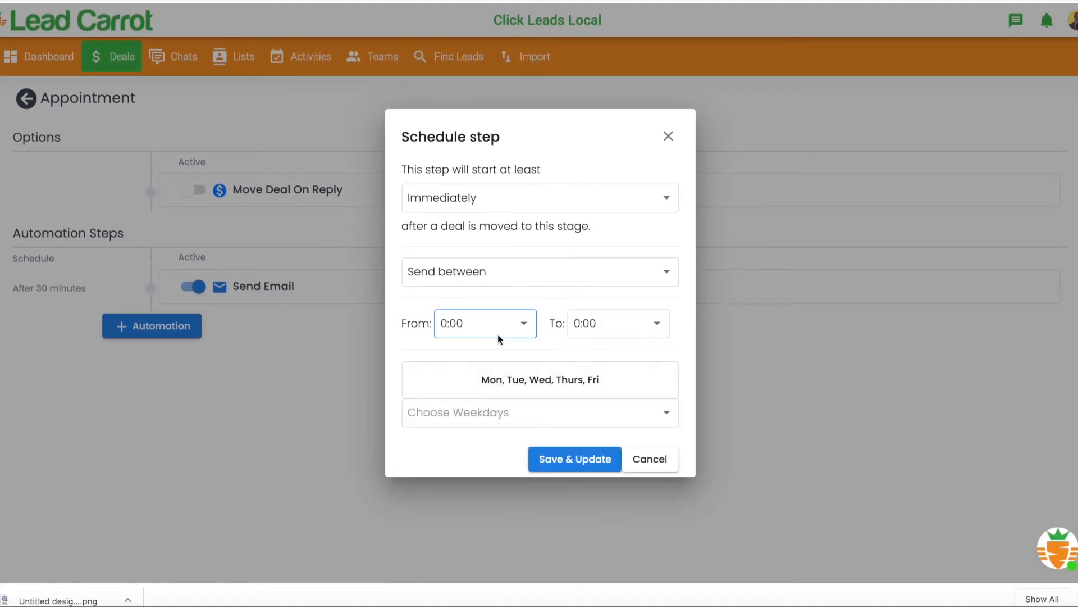
- Set the email's sending window from 7:00 to 18:00 and save the step's schedule
{"action": "left_click", "coordinate": [515, 327]}
{"action": "scroll", "coordinate": [499, 378], "scroll_direction": "down", "scroll_amount": 3}
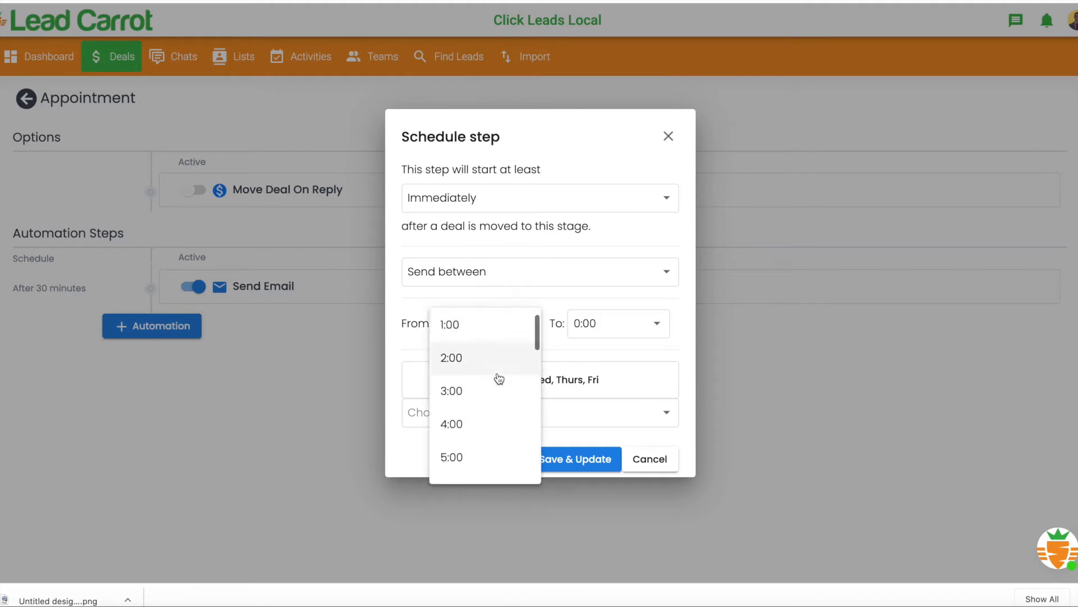
{"action": "left_click", "coordinate": [477, 454]}
{"action": "left_click", "coordinate": [587, 329]}
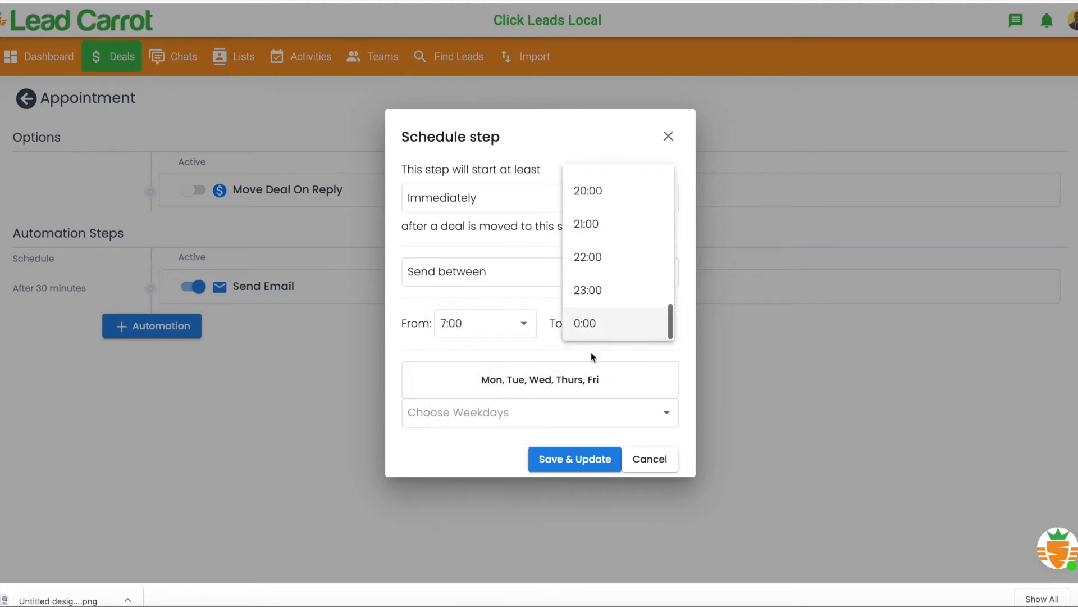
{"action": "scroll", "coordinate": [609, 281], "scroll_direction": "up", "scroll_amount": 3}
{"action": "scroll", "coordinate": [610, 277], "scroll_direction": "up", "scroll_amount": 3}
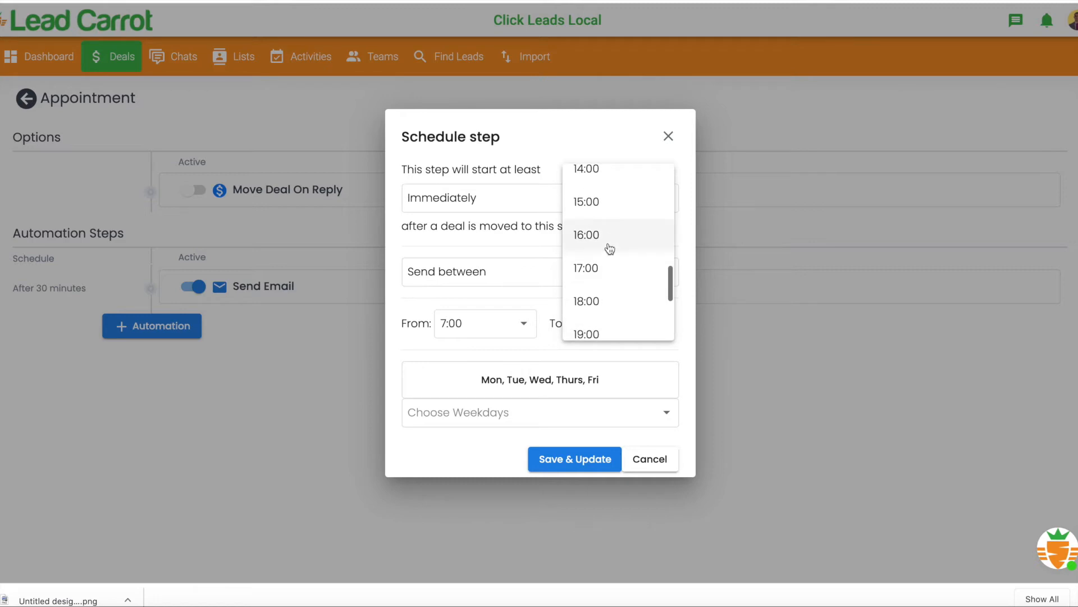
{"action": "left_click", "coordinate": [598, 304]}
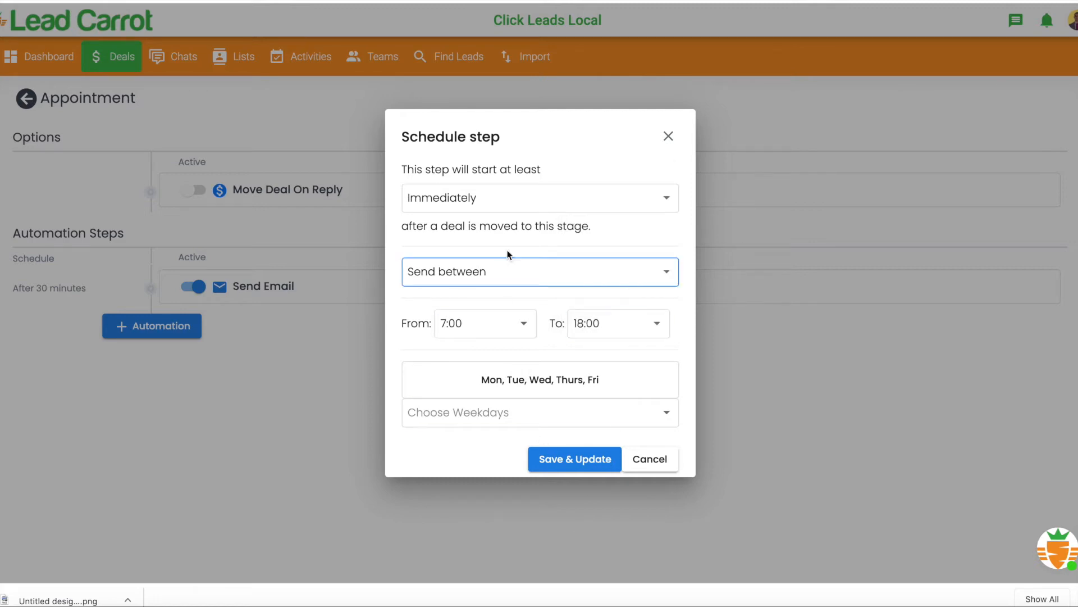
{"action": "left_click", "coordinate": [585, 460]}
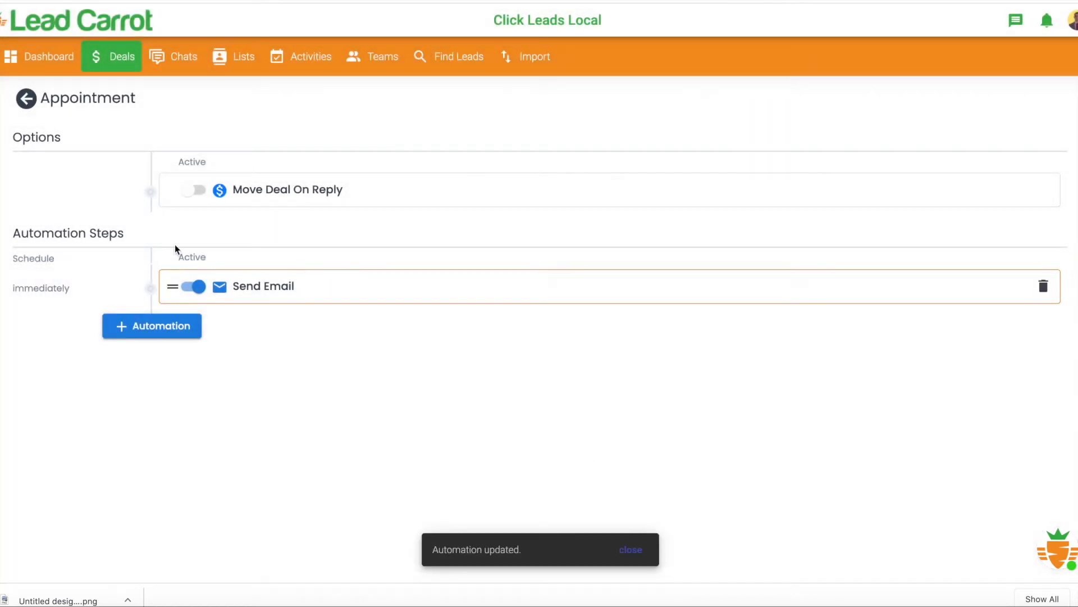
- Add a second Send Email step to the Appointment stage with "hhh" as both subject and body, and save it
{"action": "left_click", "coordinate": [176, 325]}
{"action": "left_click", "coordinate": [488, 229]}
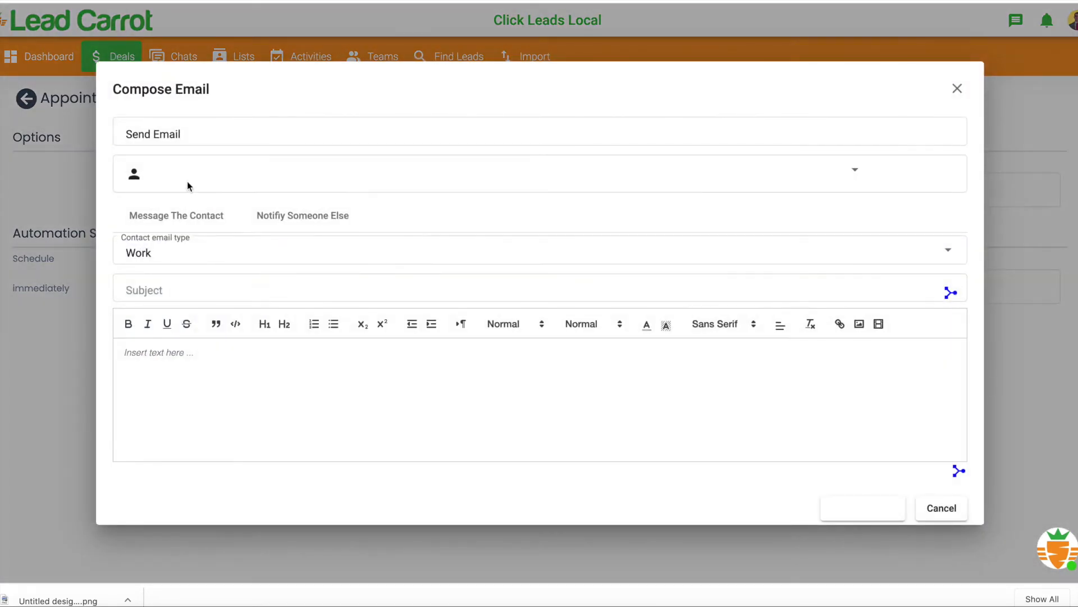
{"action": "left_click", "coordinate": [330, 286]}
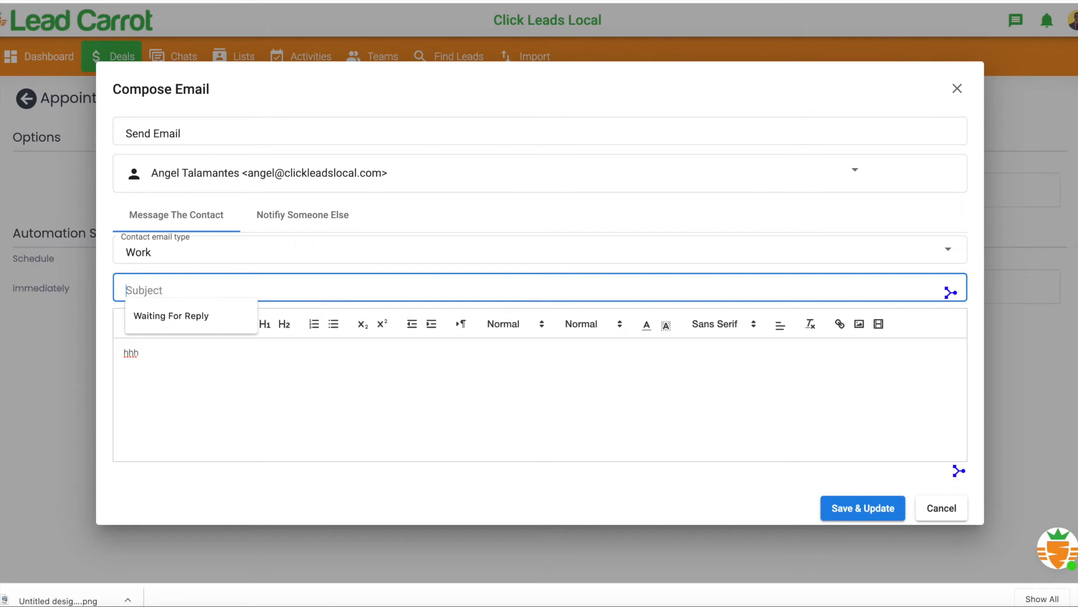
{"action": "type", "text": "hhh"}
{"action": "left_click", "coordinate": [874, 513]}
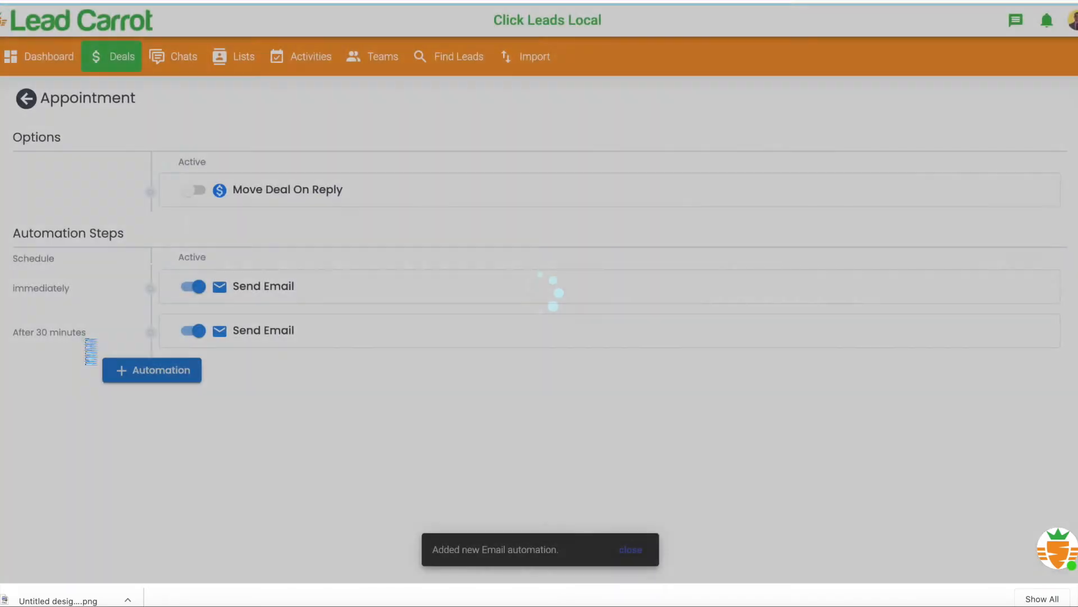
- Schedule the second Send Email step to start 1 day after the previous step and save the schedule
{"action": "left_click", "coordinate": [69, 332]}
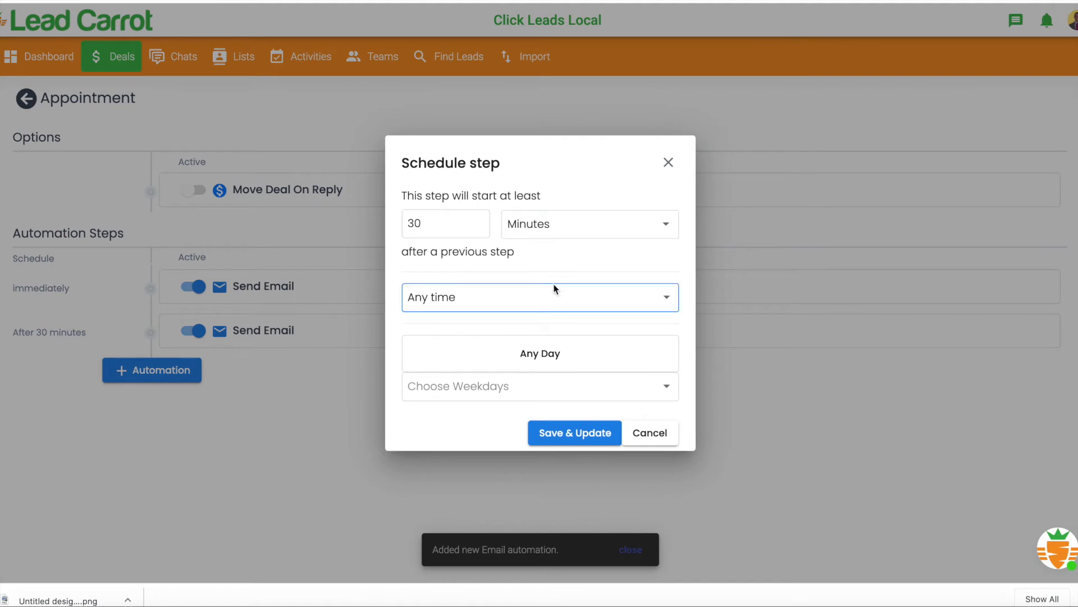
{"action": "left_click", "coordinate": [665, 232]}
{"action": "left_click", "coordinate": [592, 281]}
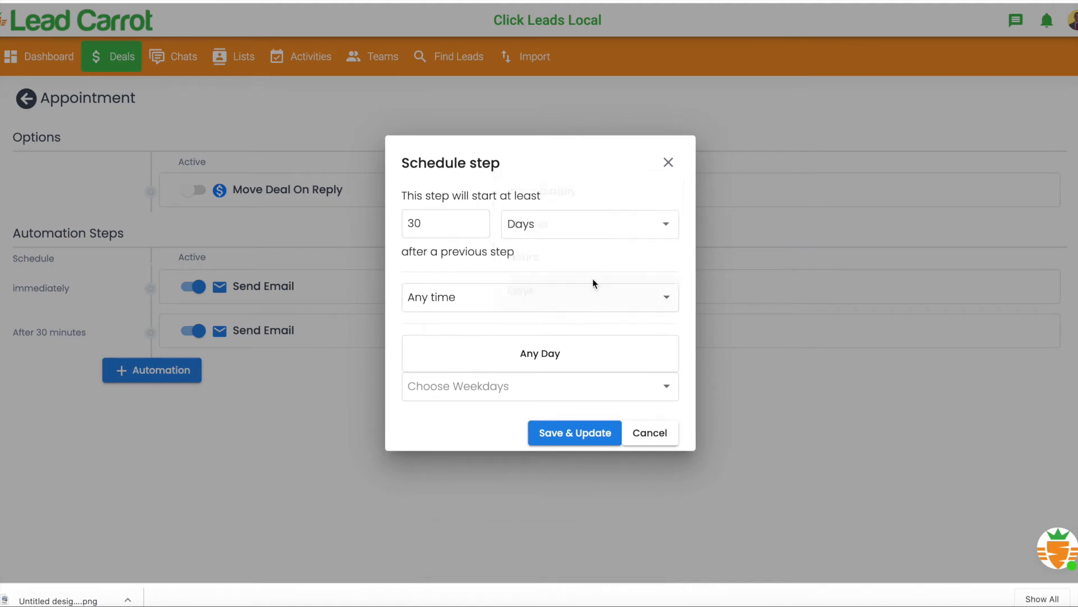
{"action": "left_click_drag", "start_coordinate": [454, 223], "coordinate": [402, 218]}
{"action": "key", "text": "BackSpace"}
{"action": "type", "text": "1"}
{"action": "left_click", "coordinate": [599, 428]}
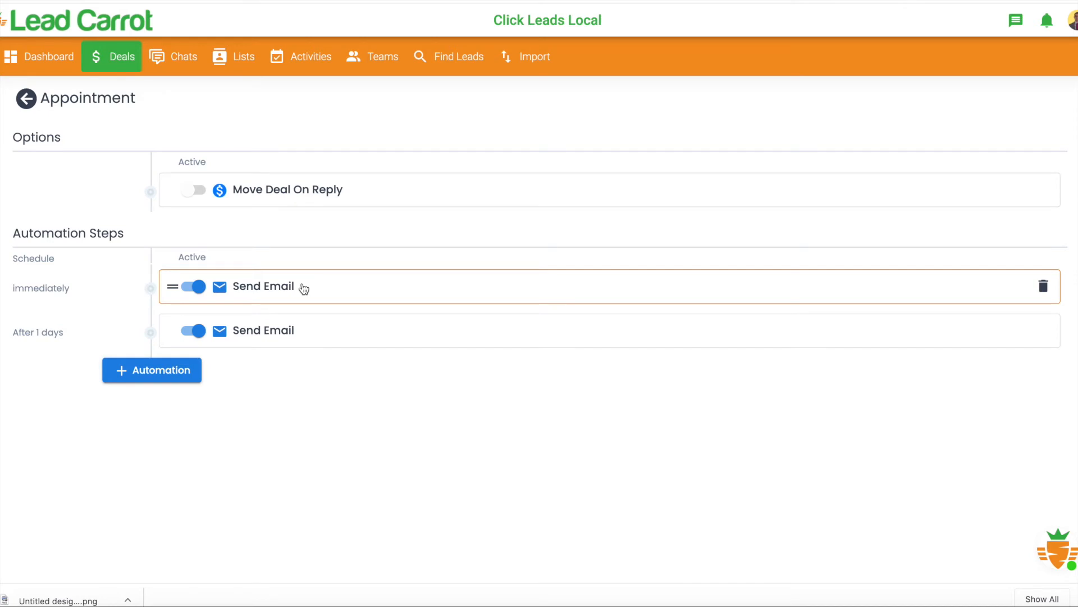
- Add a Move Deal automation that sends deals to the Reschedule stage, and save it
{"action": "left_click", "coordinate": [183, 371]}
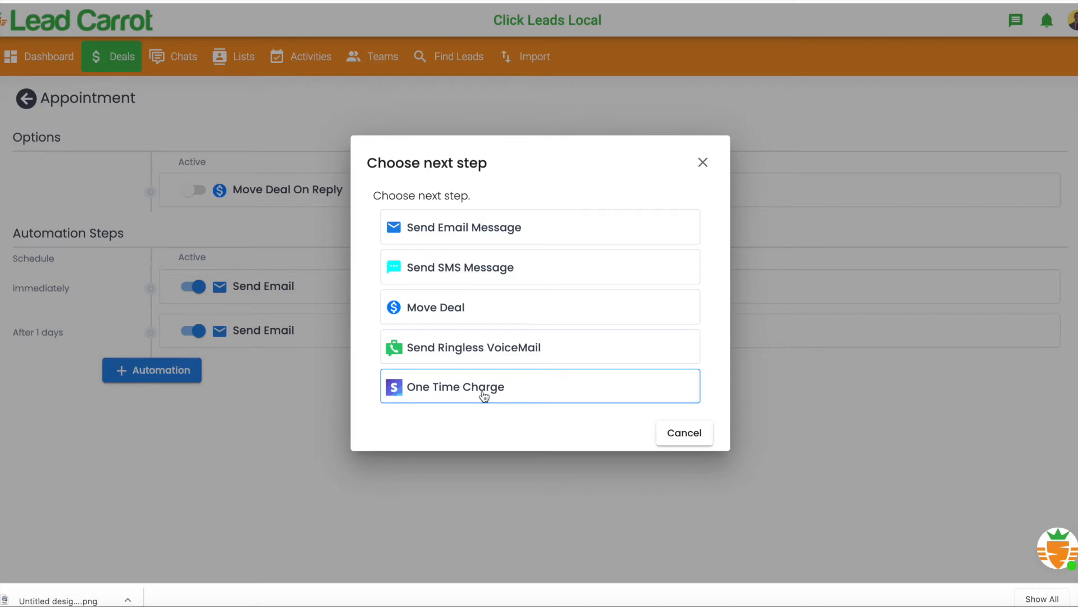
{"action": "left_click", "coordinate": [483, 306]}
{"action": "left_click", "coordinate": [501, 347]}
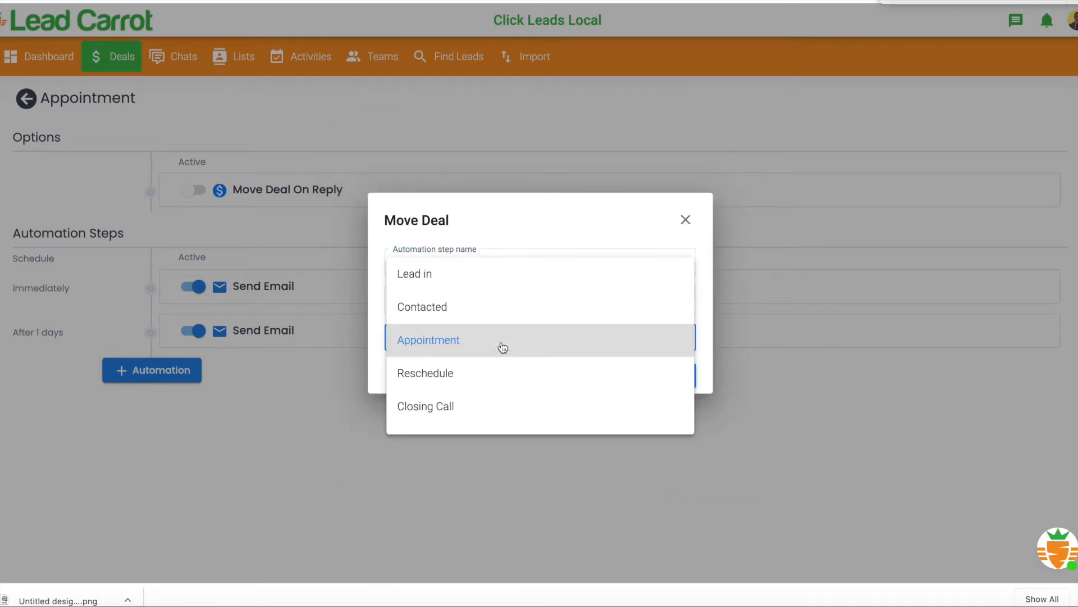
{"action": "left_click", "coordinate": [492, 374]}
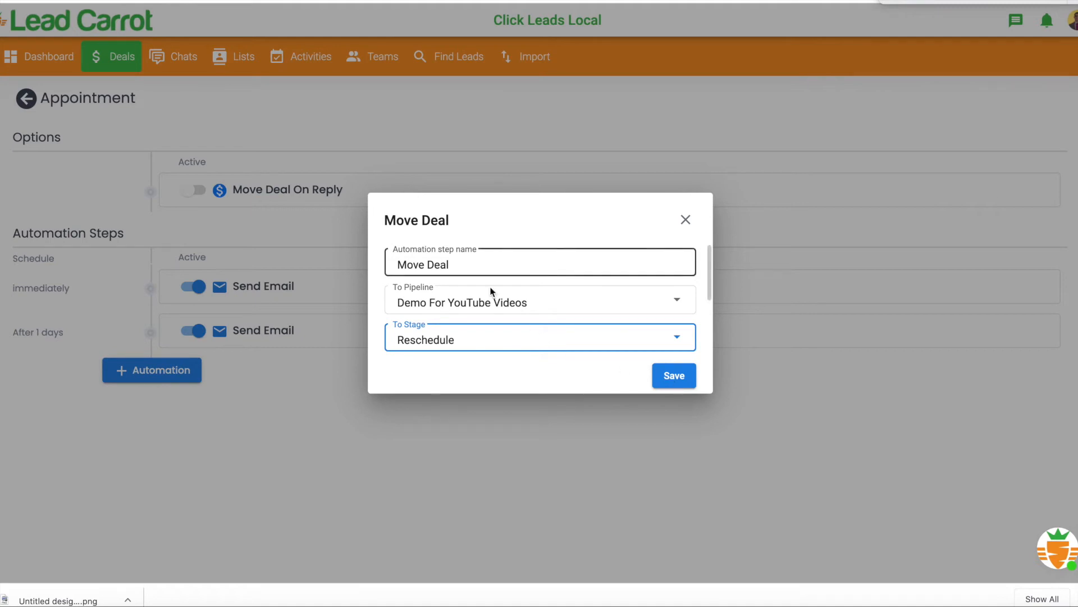
{"action": "left_click", "coordinate": [674, 375]}
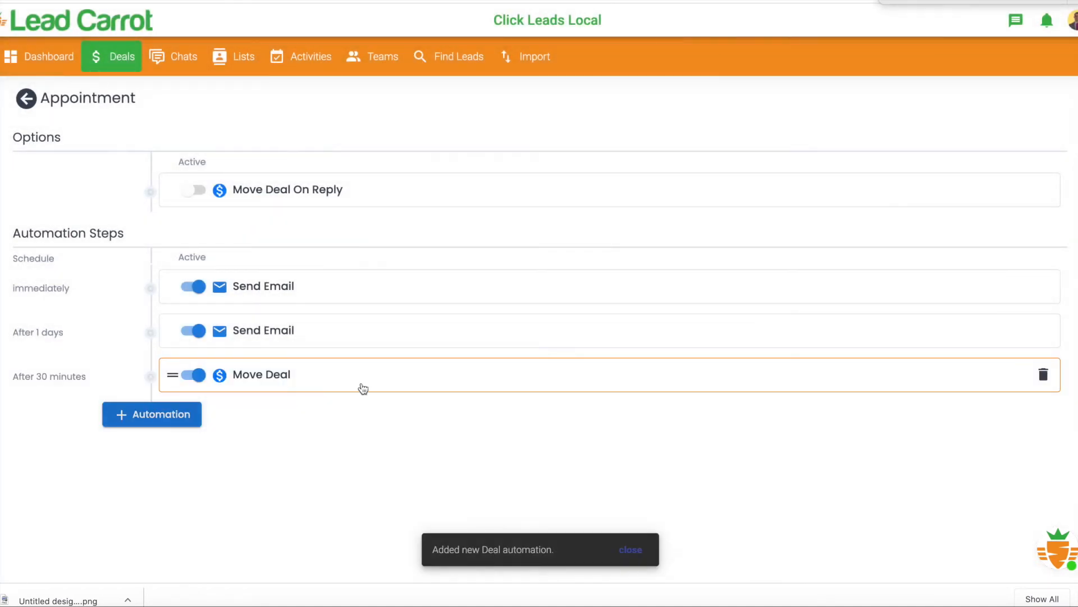
- Schedule the Move Deal step to start Immediately after the previous step and save the schedule
{"action": "left_click", "coordinate": [41, 376]}
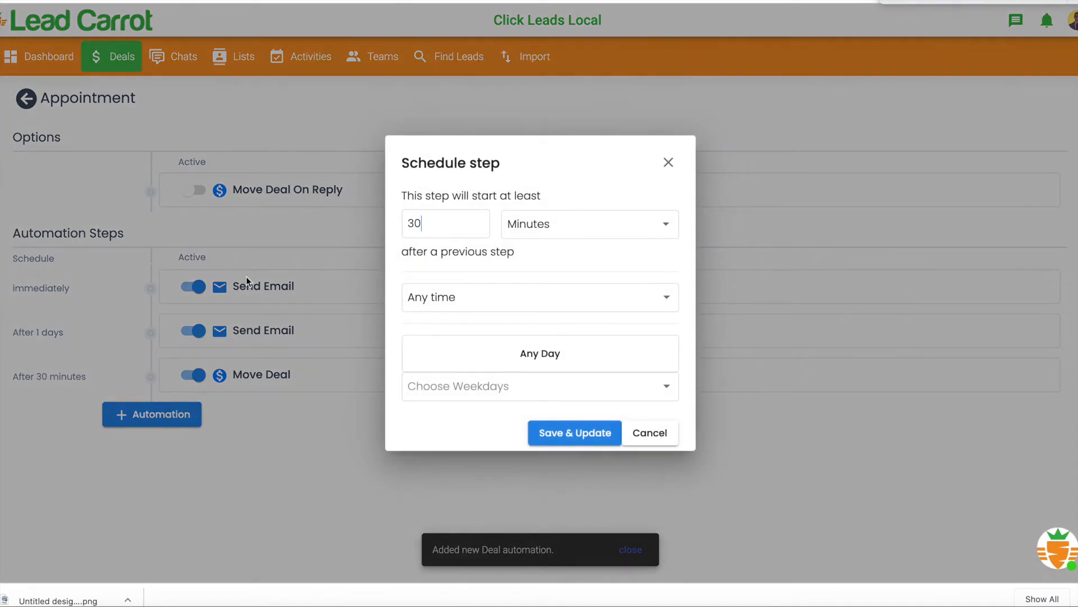
{"action": "left_click", "coordinate": [554, 224]}
{"action": "left_click", "coordinate": [553, 190]}
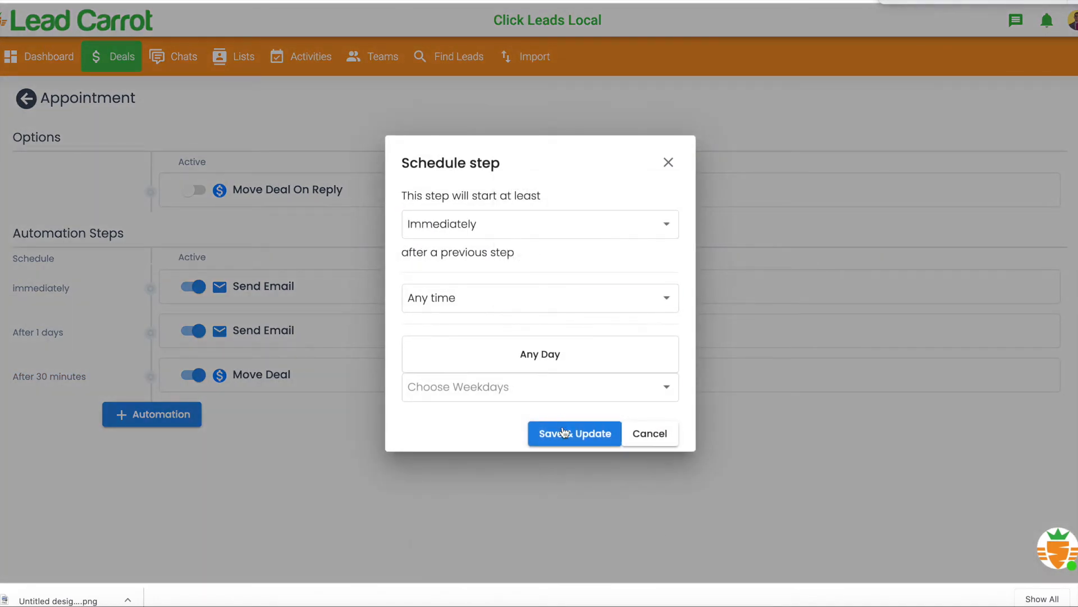
{"action": "left_click", "coordinate": [564, 431]}
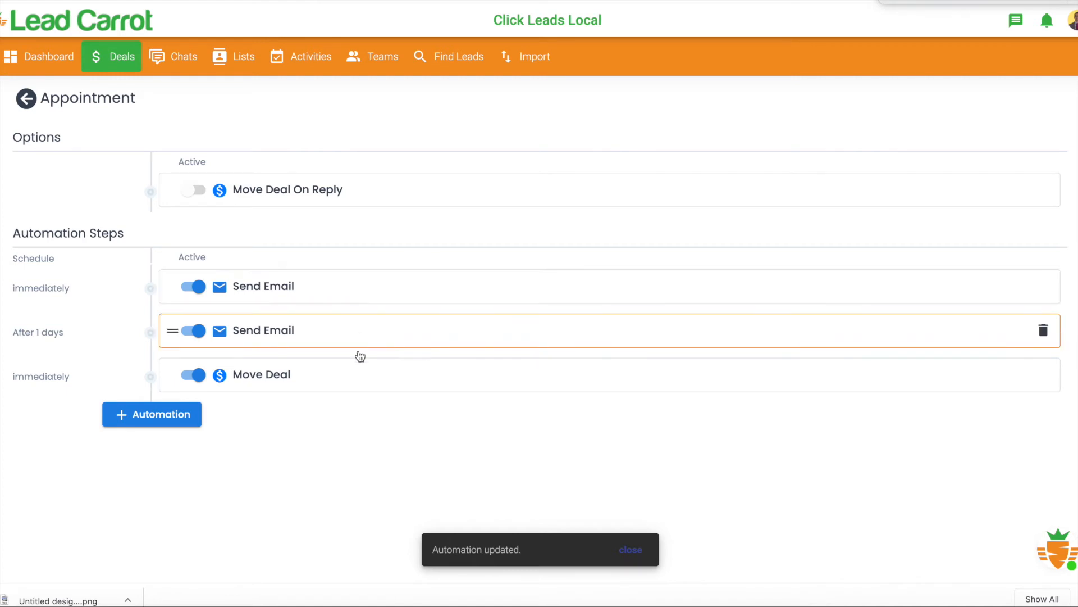
- On the deals board, move the Click Leads Local deal from Contacted to Reschedule and back to Contacted
{"action": "left_click", "coordinate": [124, 58]}
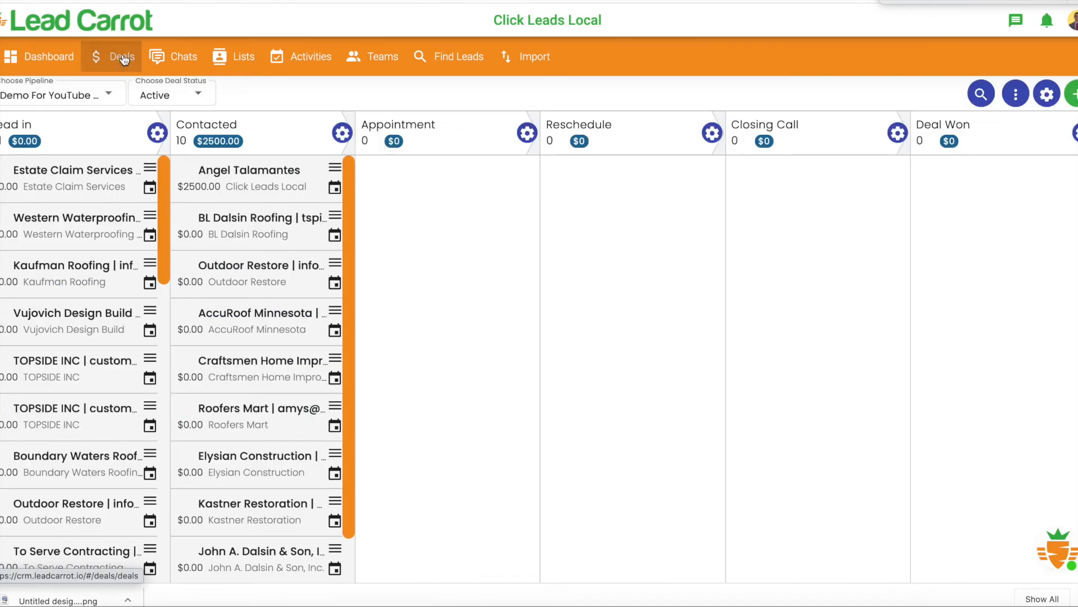
{"action": "left_click_drag", "start_coordinate": [278, 188], "coordinate": [659, 186]}
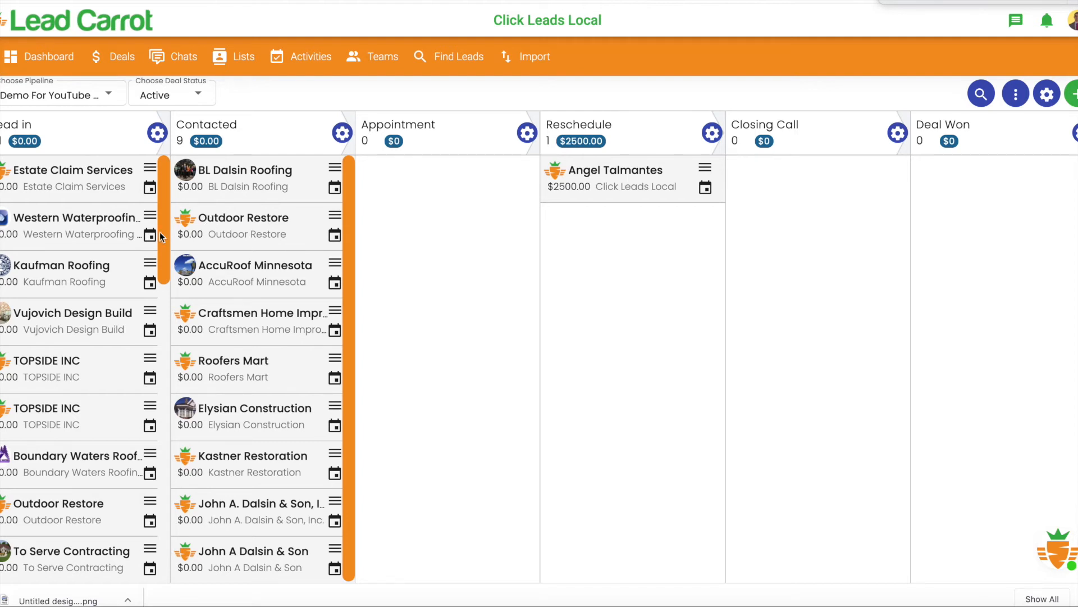
{"action": "left_click_drag", "start_coordinate": [542, 178], "coordinate": [169, 180]}
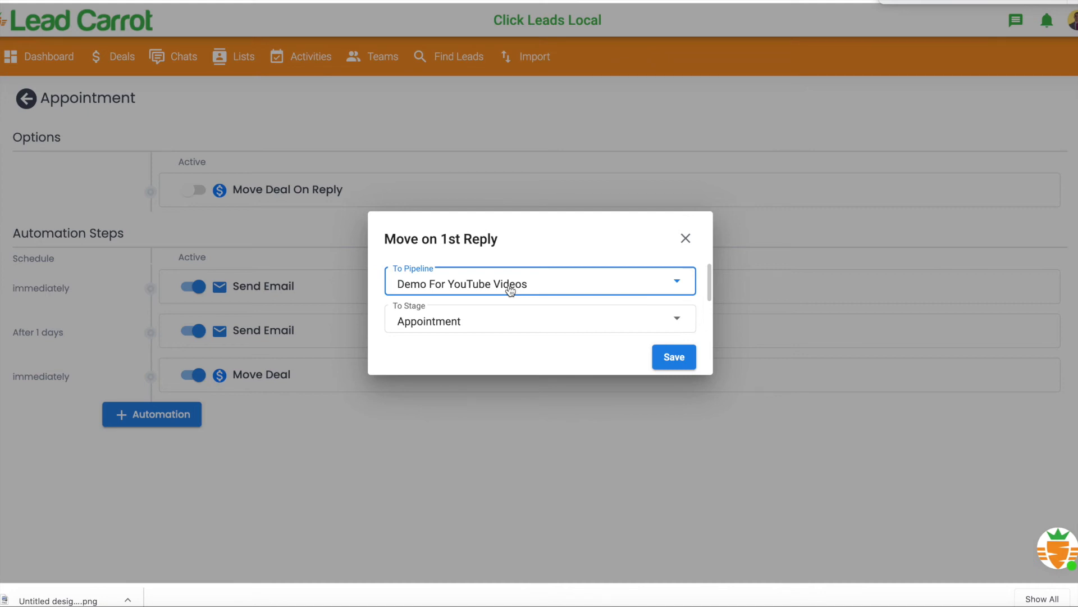
- Set the Appointment stage's Move Deal On Reply target to the Reschedule stage, save it and activate the option
{"action": "left_click", "coordinate": [503, 319]}
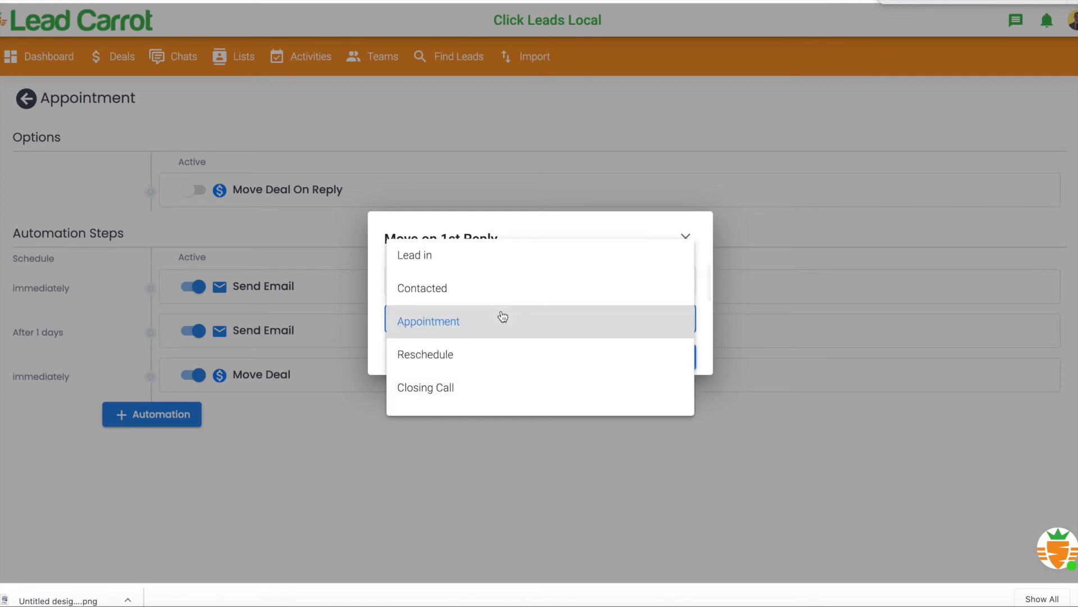
{"action": "left_click", "coordinate": [483, 355]}
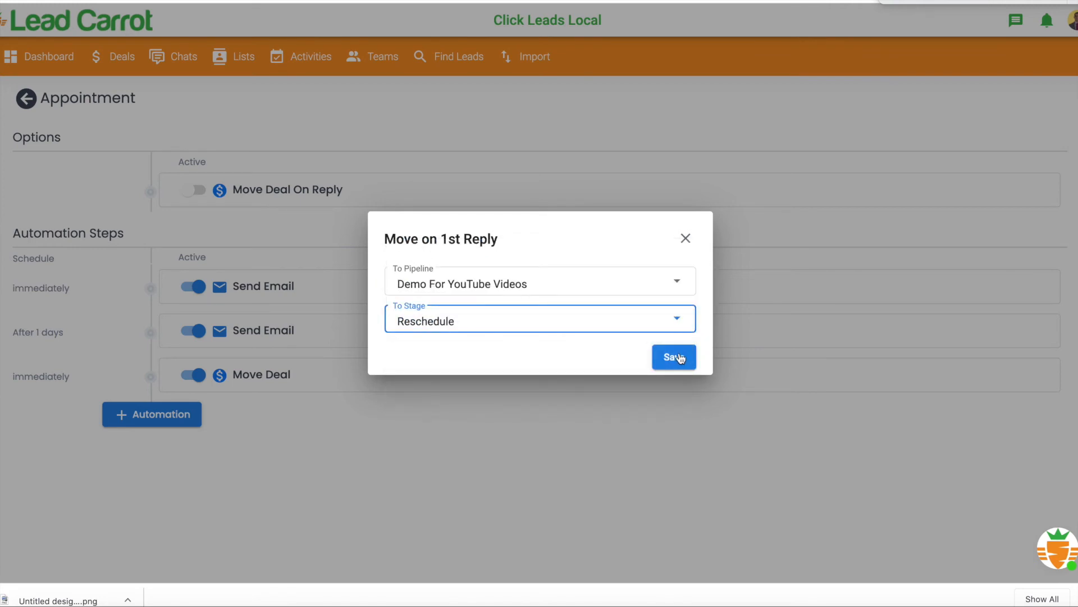
{"action": "left_click", "coordinate": [562, 315]}
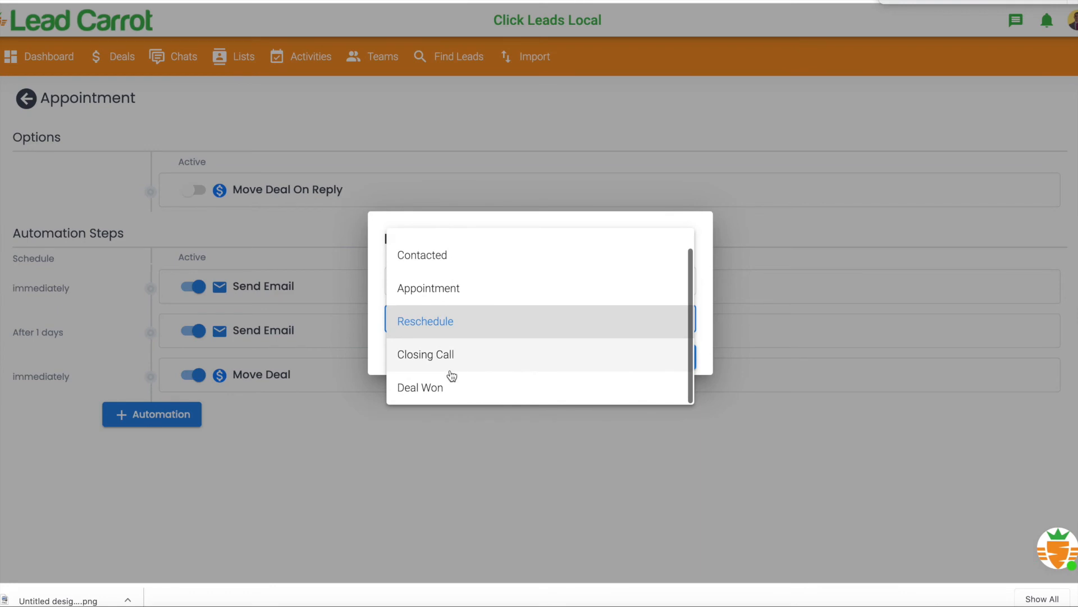
{"action": "left_click_drag", "start_coordinate": [448, 385], "coordinate": [448, 313]}
{"action": "left_click", "coordinate": [448, 314]}
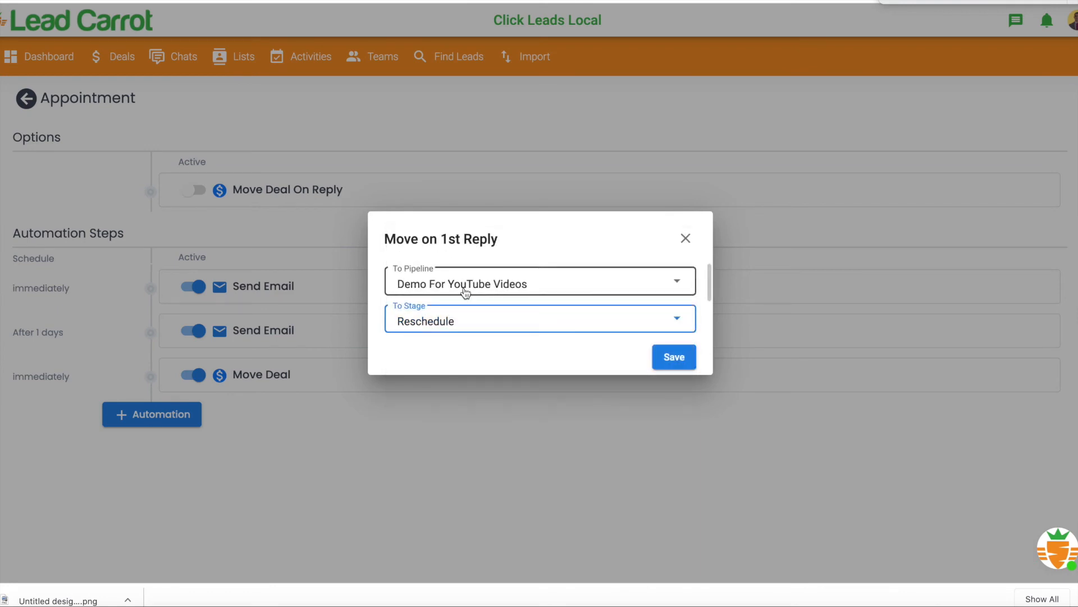
{"action": "left_click", "coordinate": [674, 356]}
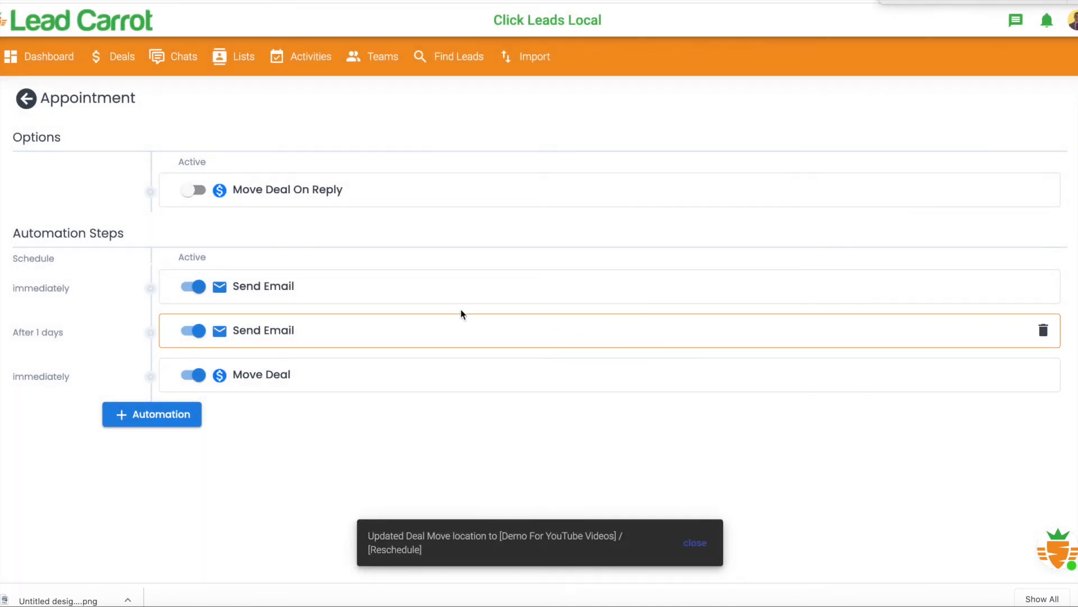
{"action": "left_click", "coordinate": [191, 192]}
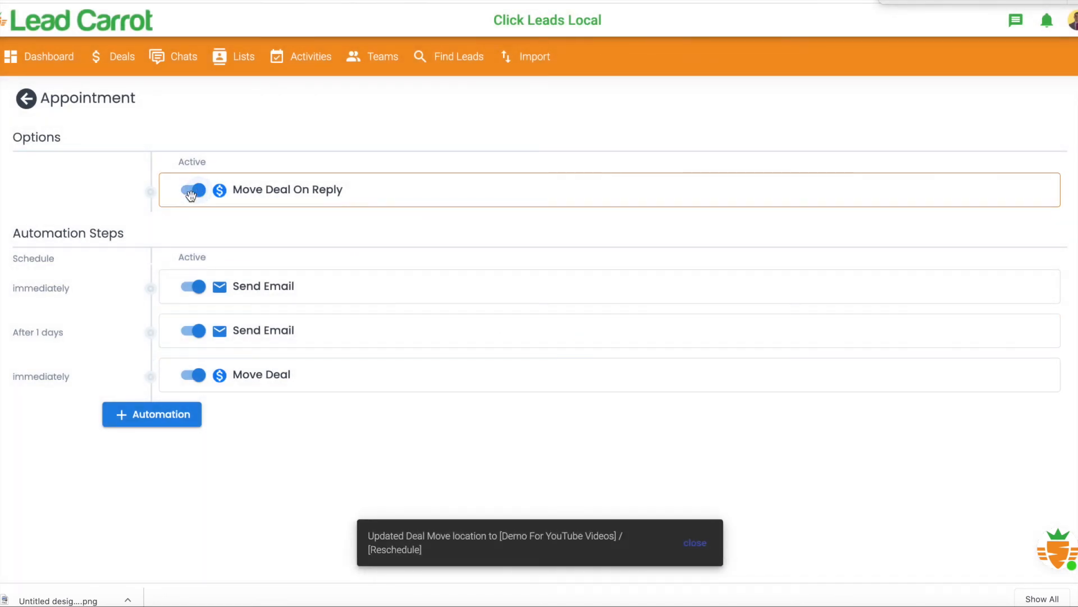
- Check the Reschedule stage's automations from the deals board and return to the board
{"action": "left_click", "coordinate": [108, 54]}
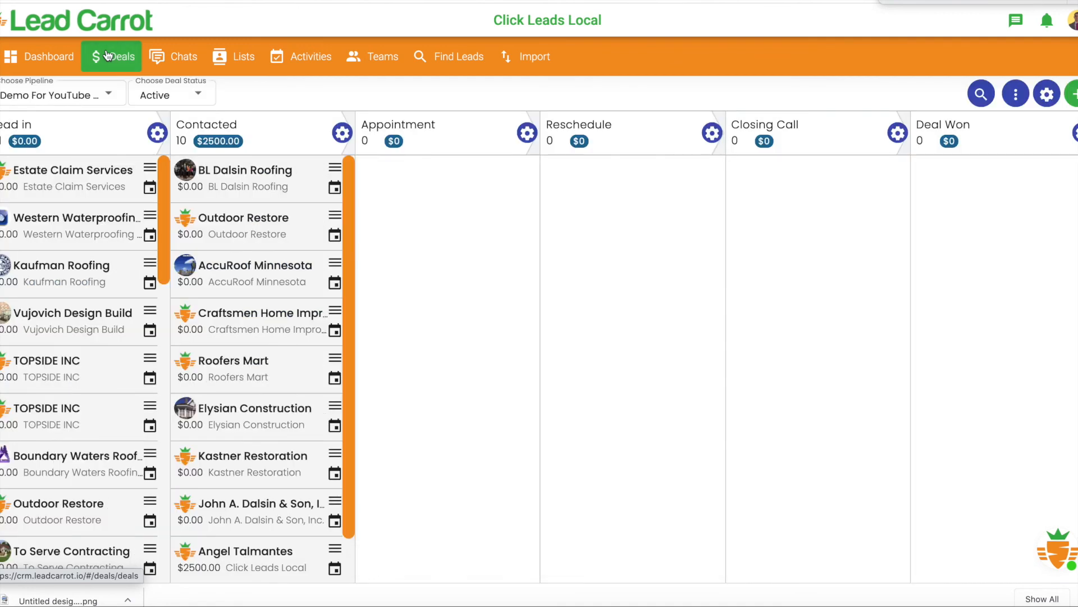
{"action": "left_click", "coordinate": [712, 134]}
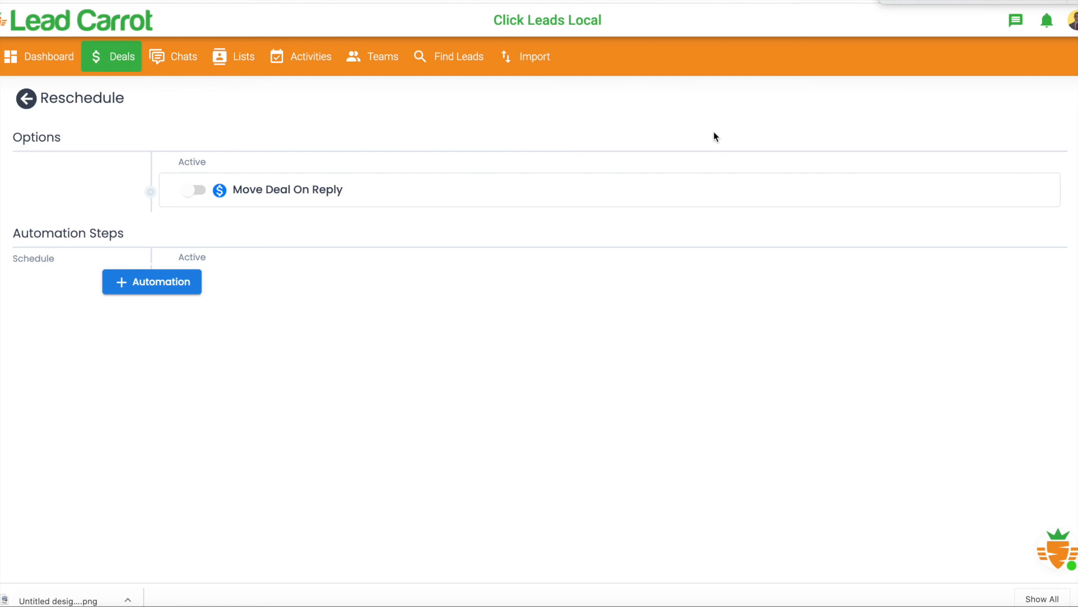
{"action": "left_click", "coordinate": [118, 58]}
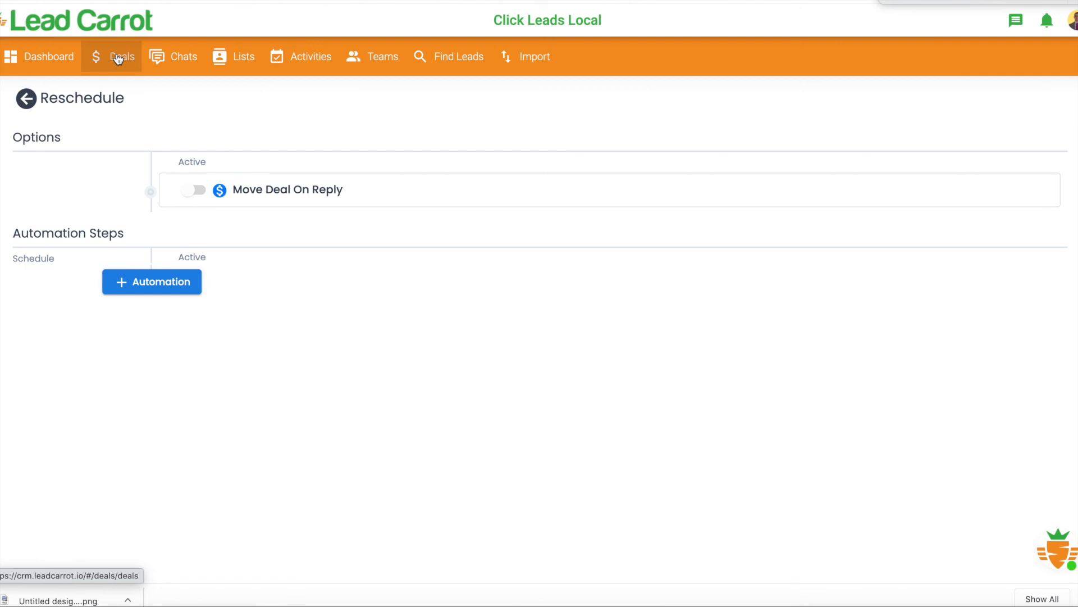
{"action": "left_click", "coordinate": [118, 59]}
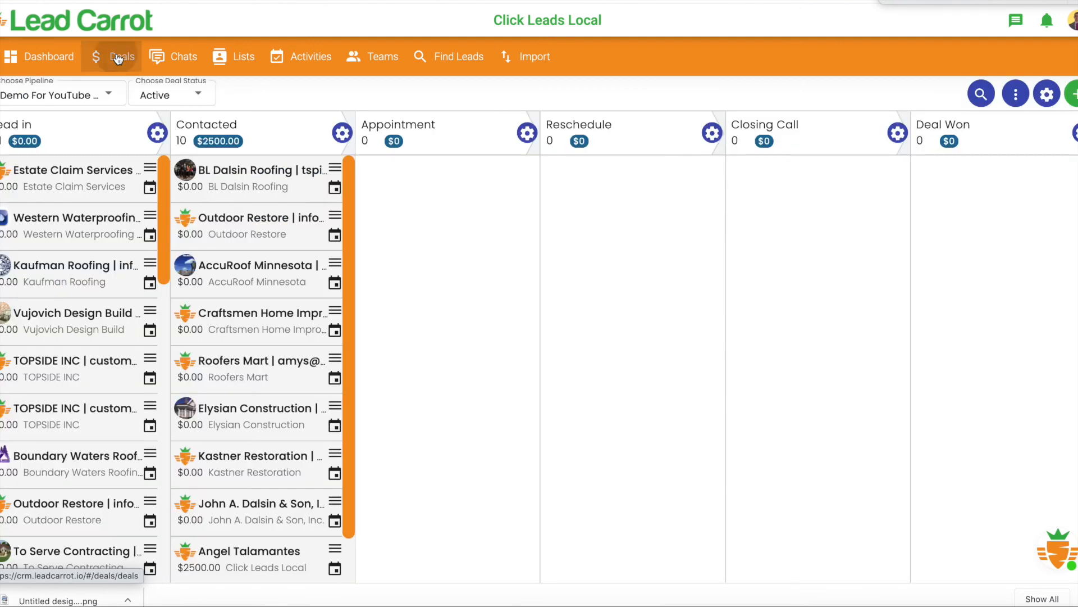